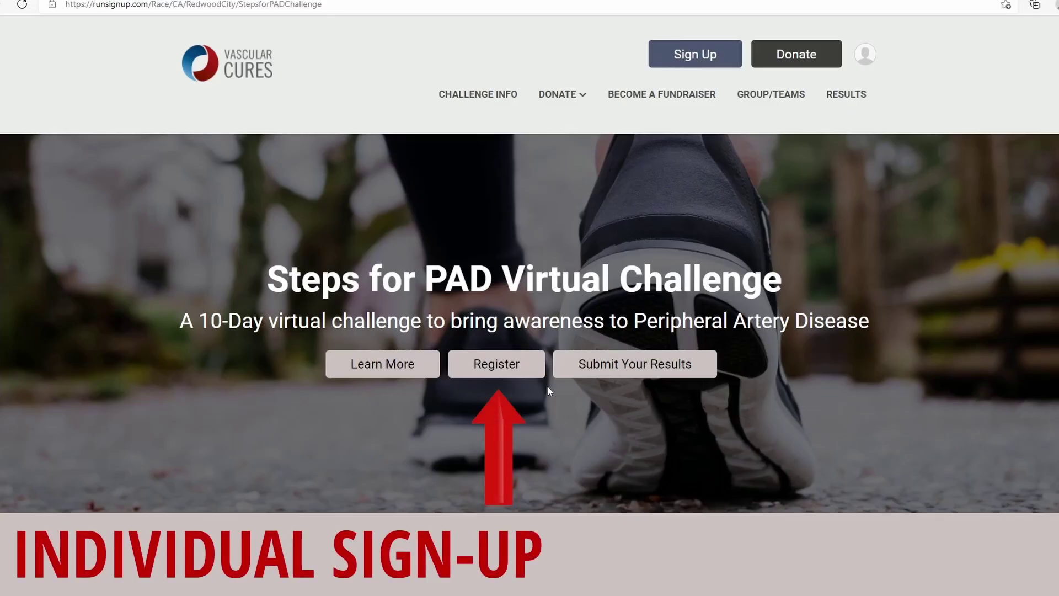
- Open the Register form from the Steps for PAD Virtual Challenge home page
click(494, 365)
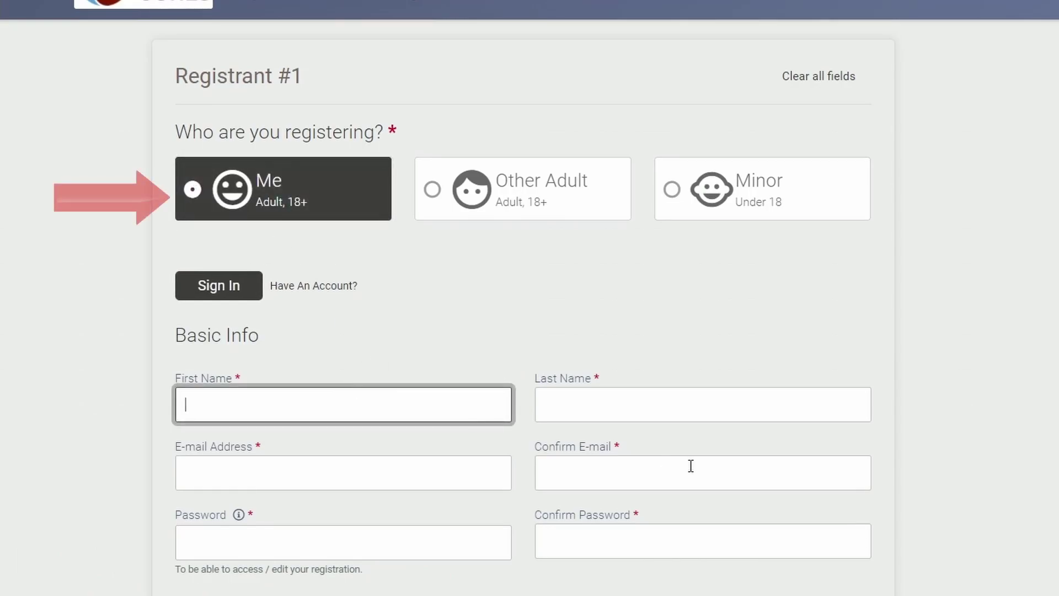
- Fill in the registrant's first and last name, e-mail with confirmation, and account password
text(John)
key(Tab)
text(Walkman)
click(459, 461)
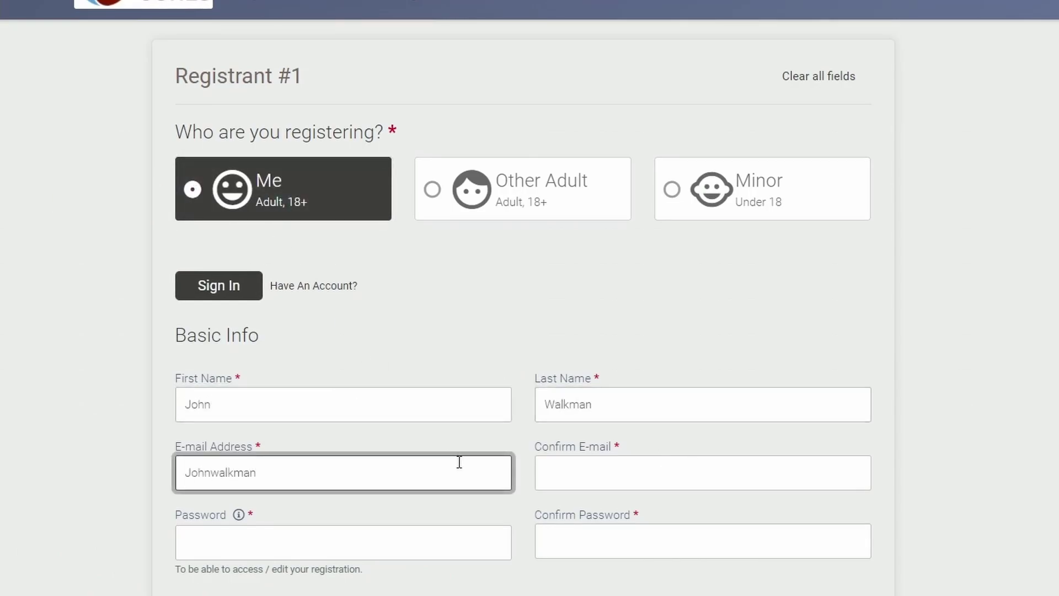
key(ctrl+a)
key(ctrl+c)
click(687, 479)
key(ctrl+v)
key(Tab)
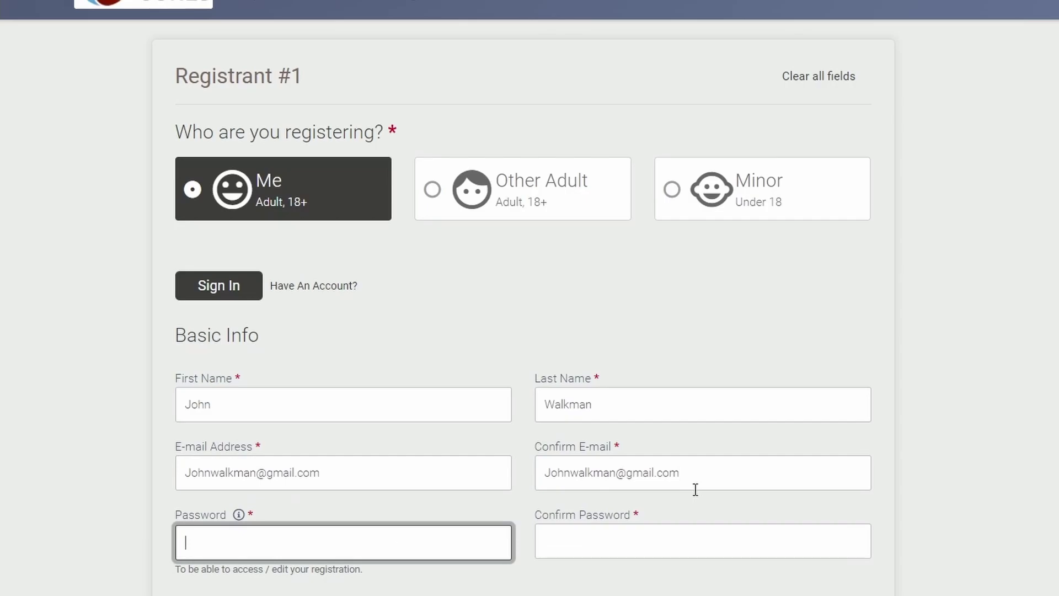
text(•••••••••)
key(Tab)
text(•••••••••)
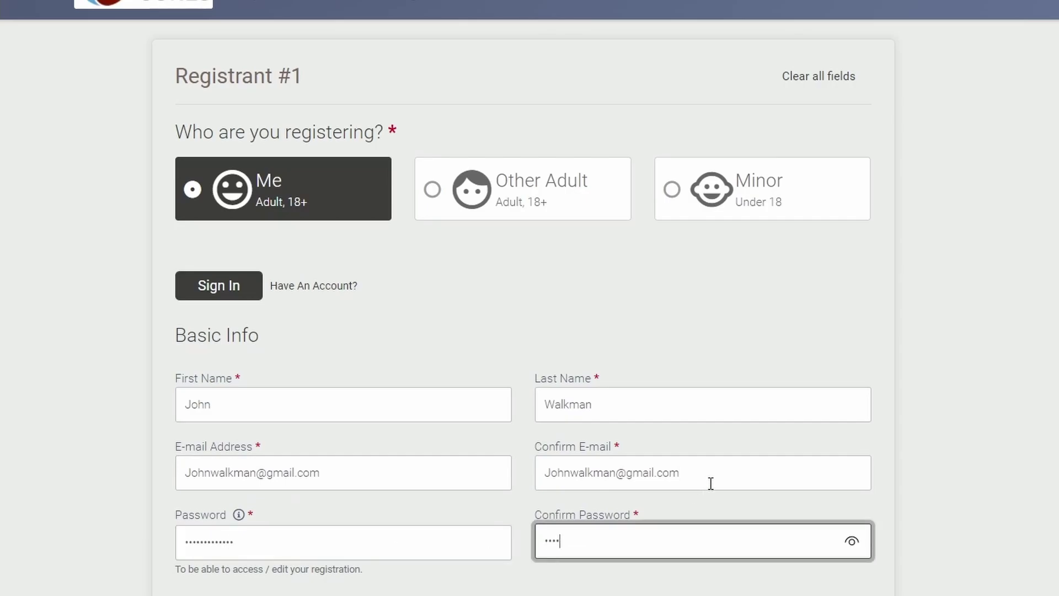
scroll(259, 146, down, 10)
- Set the registrant's date of birth using the date picker
click(242, 122)
click(256, 297)
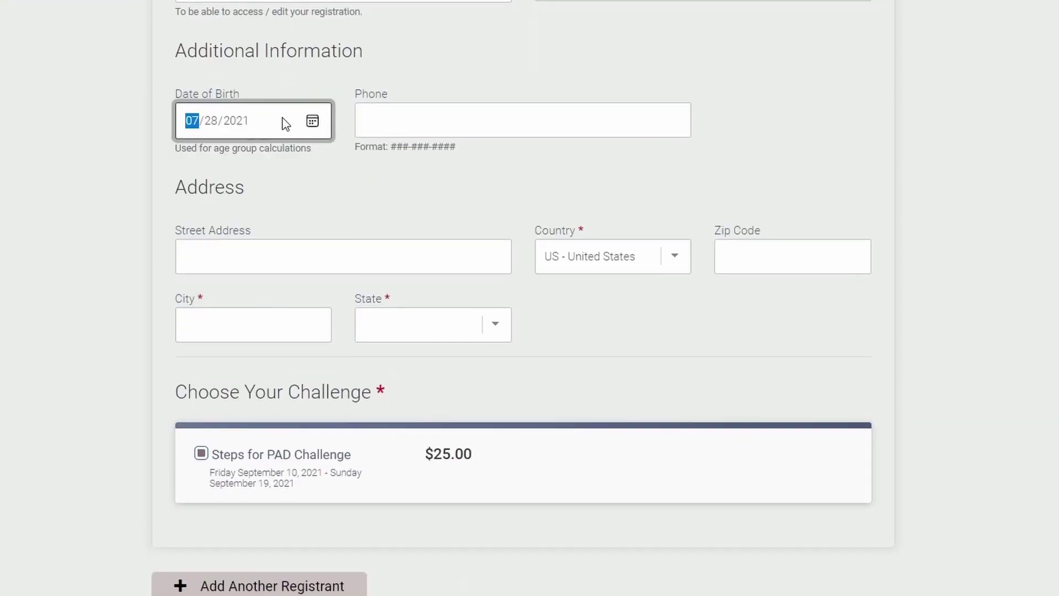
click(283, 123)
click(204, 160)
scroll(254, 276, up, 8)
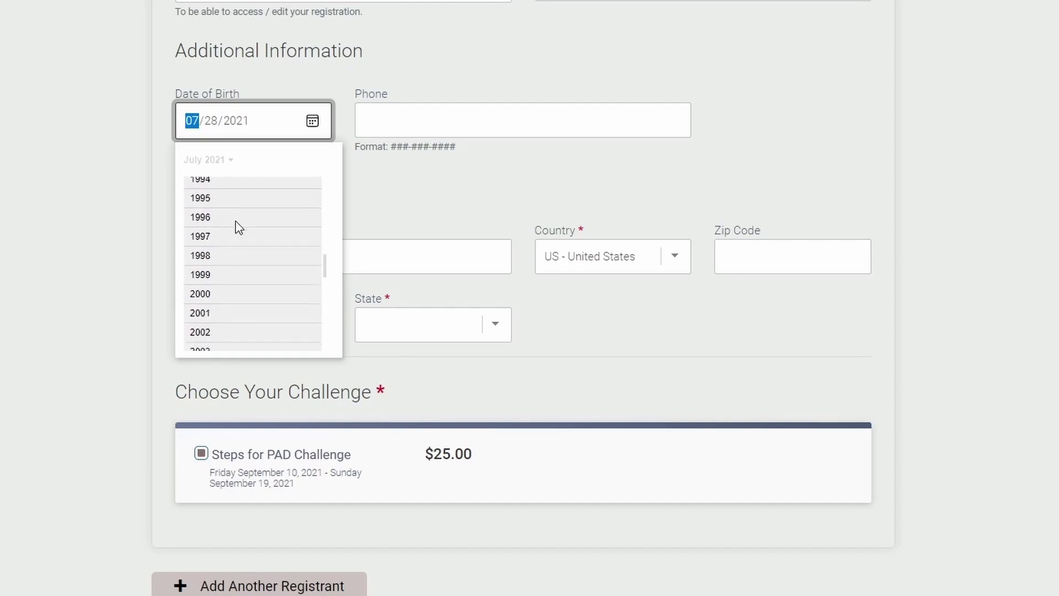
click(238, 220)
click(236, 245)
click(419, 308)
- Enter the registrant's street address, city and state (CA)
click(340, 269)
text(1234 Main Street)
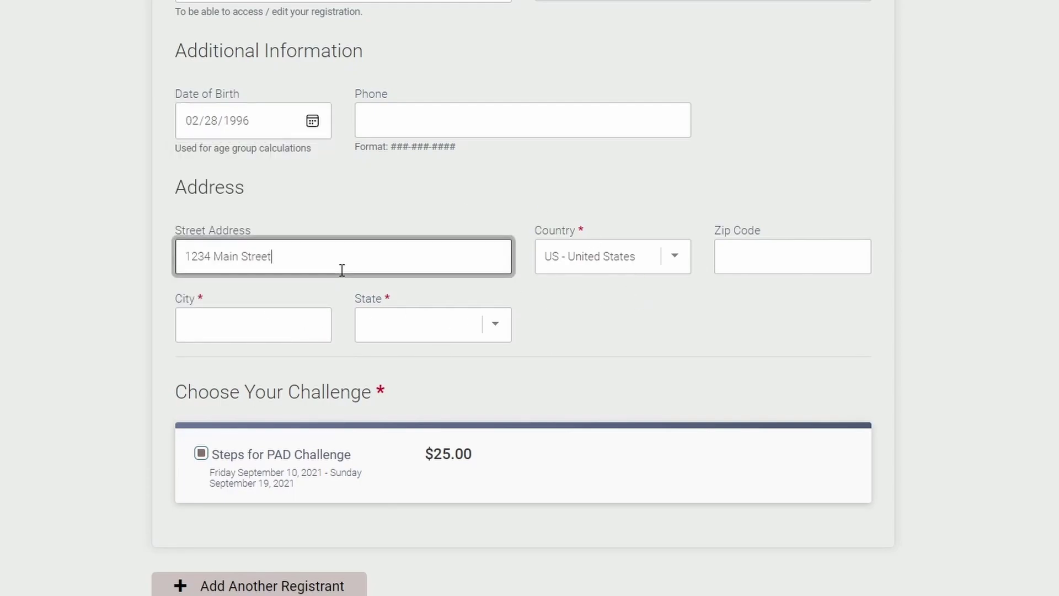
key(Tab)
click(253, 324)
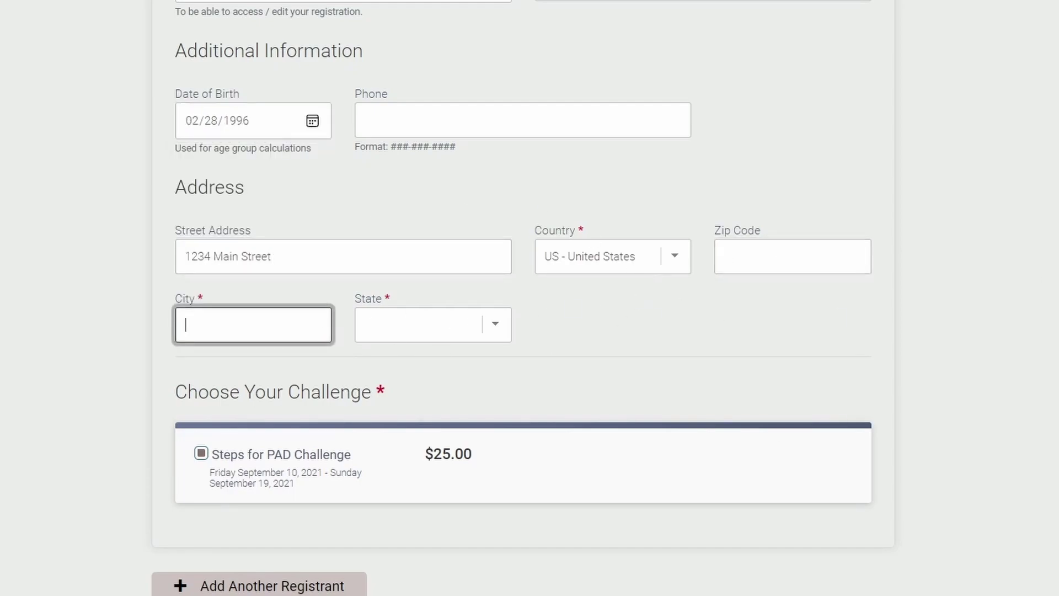
text(Marina)
key(Tab)
text(ca)
scroll(279, 463, down, 7)
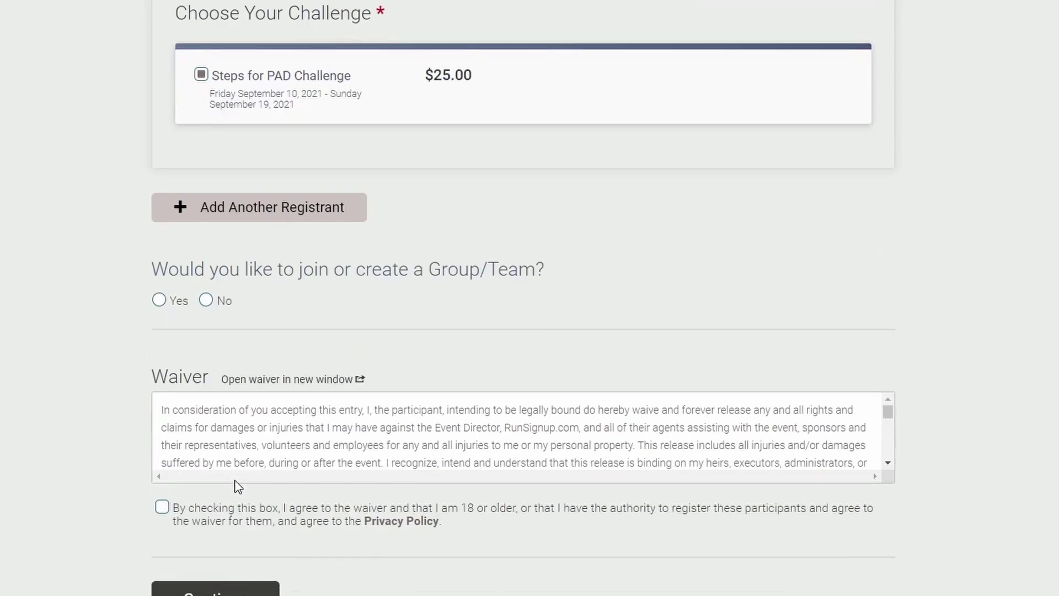
- Answer No to joining a group/team, accept the waiver, and continue
click(206, 284)
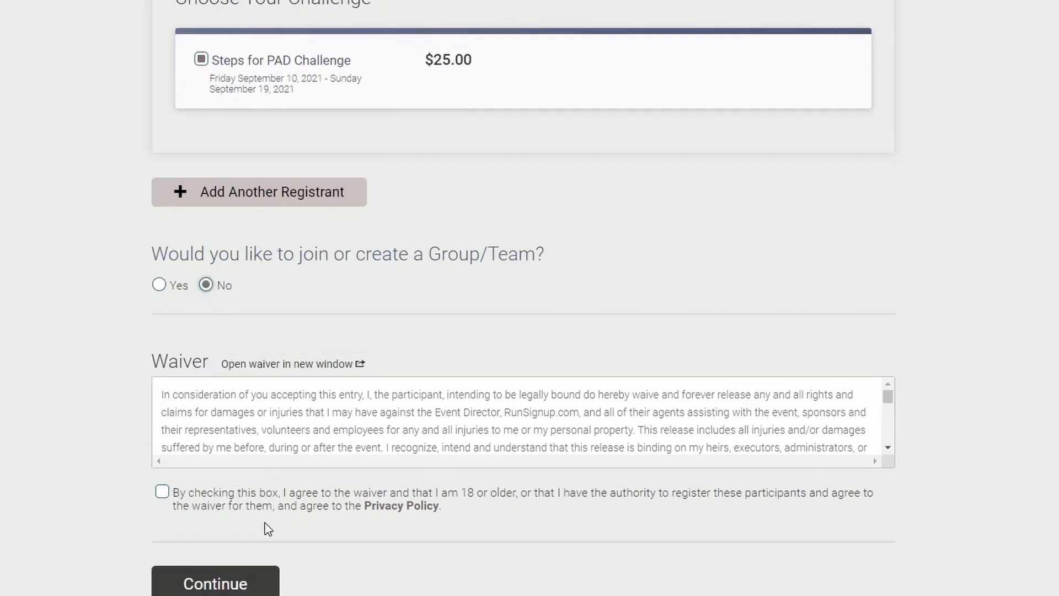
click(162, 491)
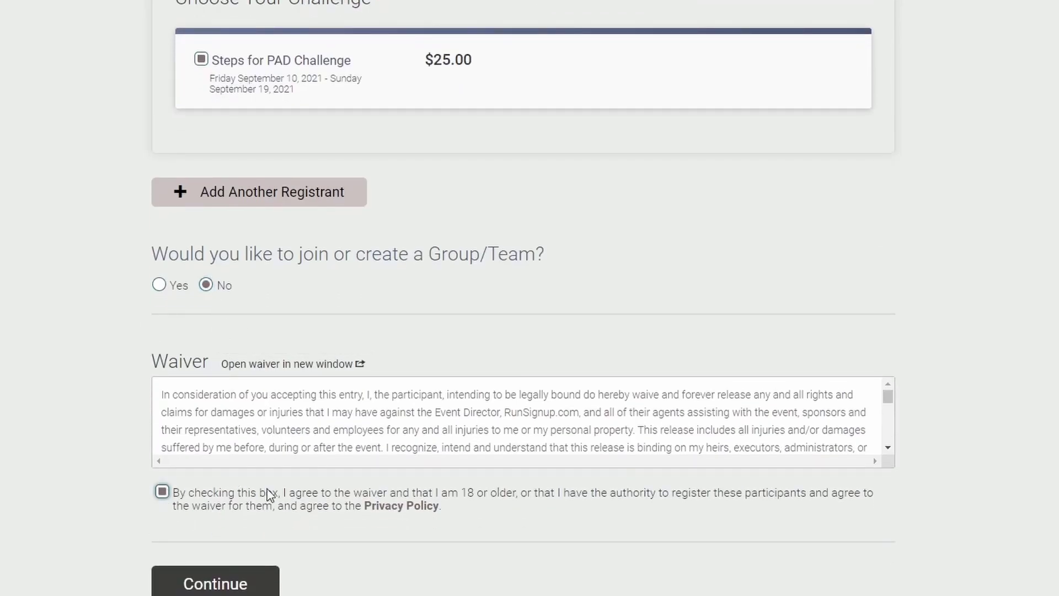
click(233, 586)
scroll(473, 290, down, 5)
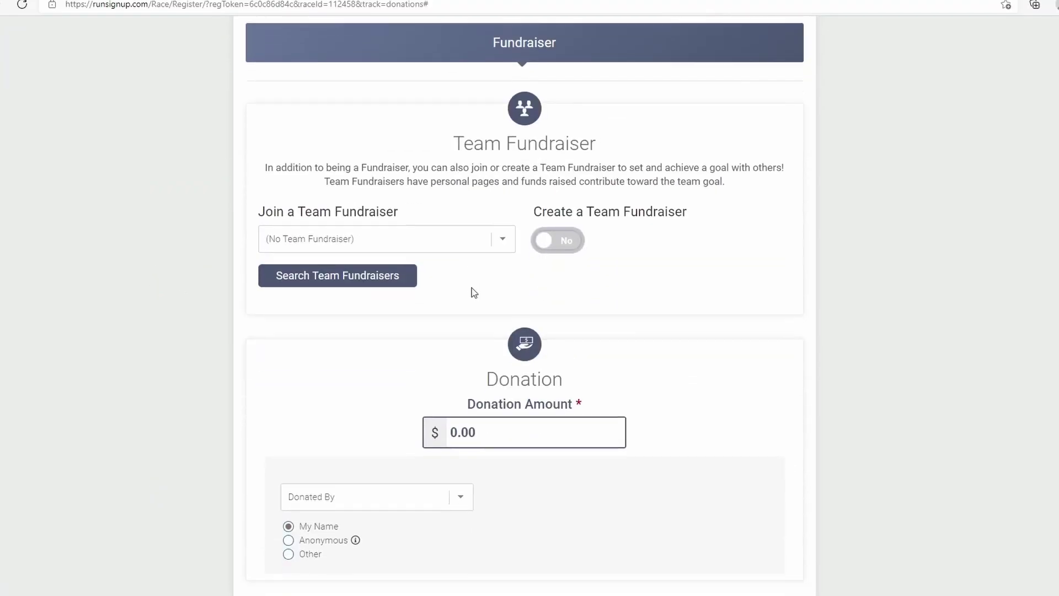
- Leave the donation amount at 0.00 and continue past the SF Marathon RSVP
scroll(507, 307, down, 2)
click(507, 307)
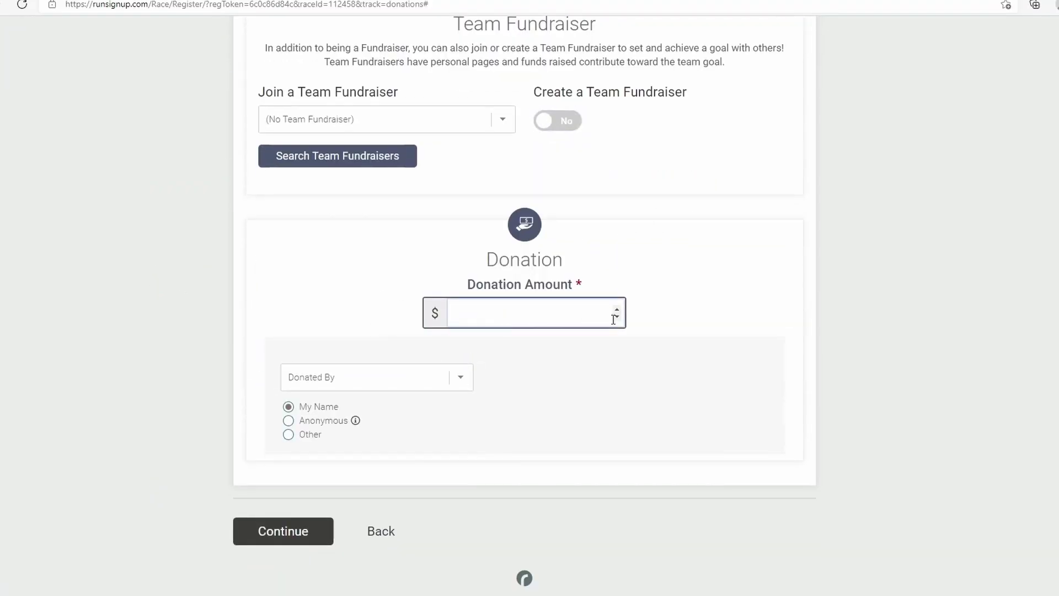
text(1000000)
key(BackSpace)
key(BackSpace)
key(BackSpace)
key(BackSpace)
key(BackSpace)
key(BackSpace)
key(BackSpace)
click(934, 357)
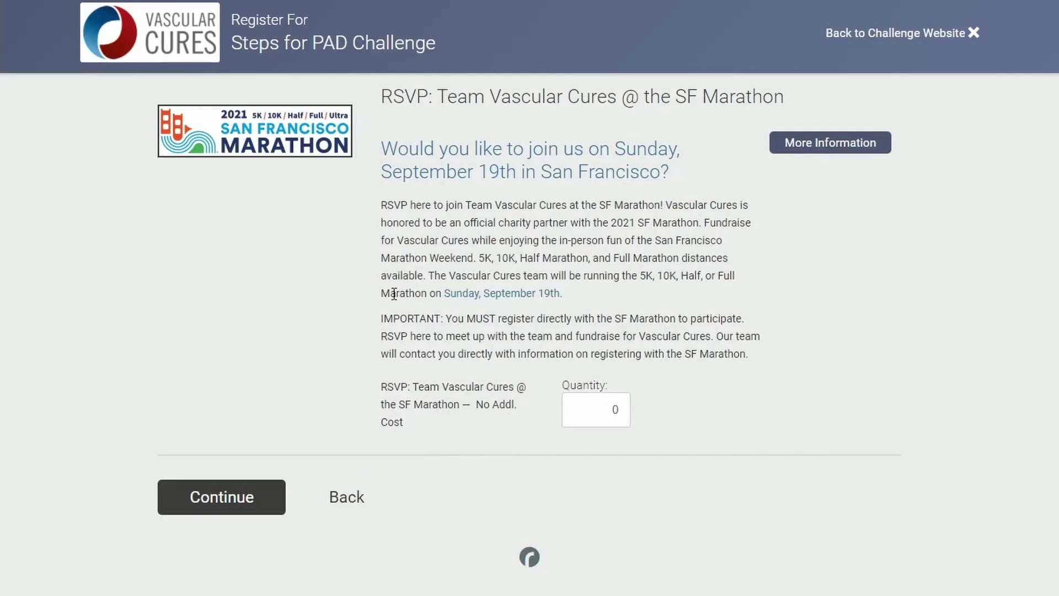
click(231, 493)
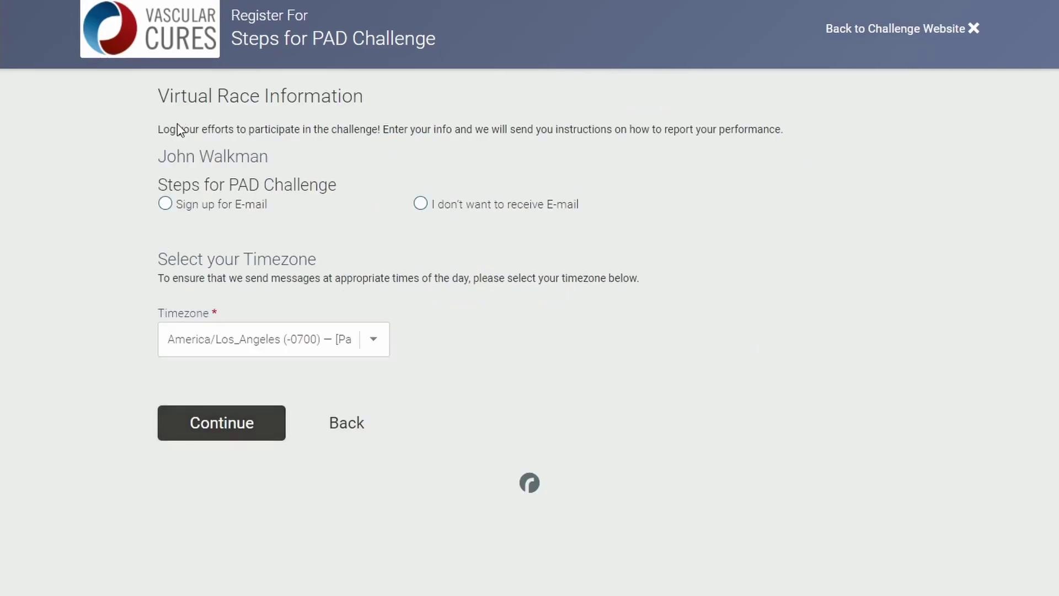
- Opt in to challenge e-mails, keep the current timezone, and continue
click(165, 203)
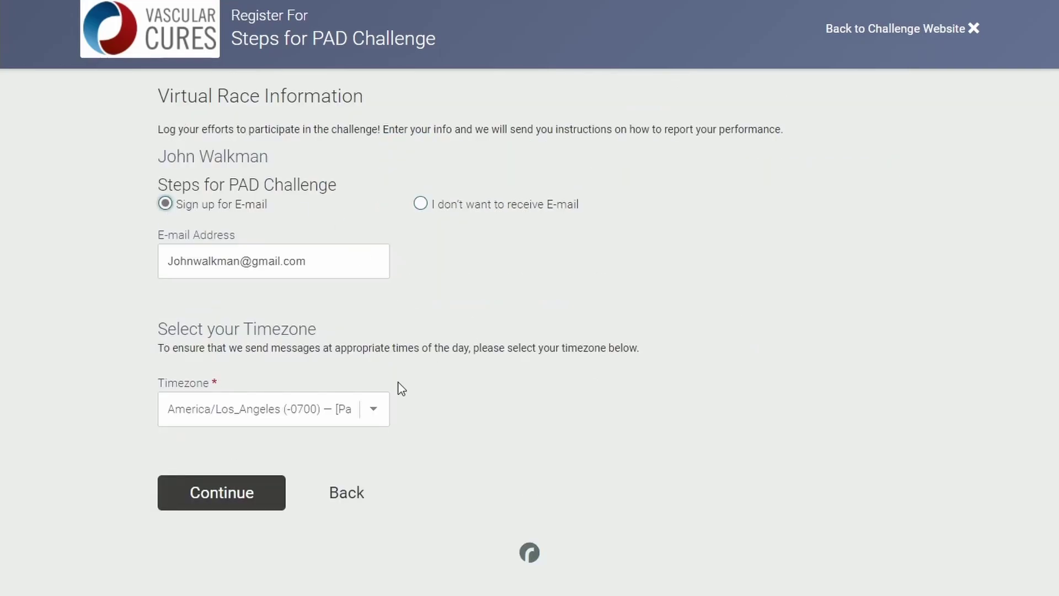
click(374, 410)
key(Escape)
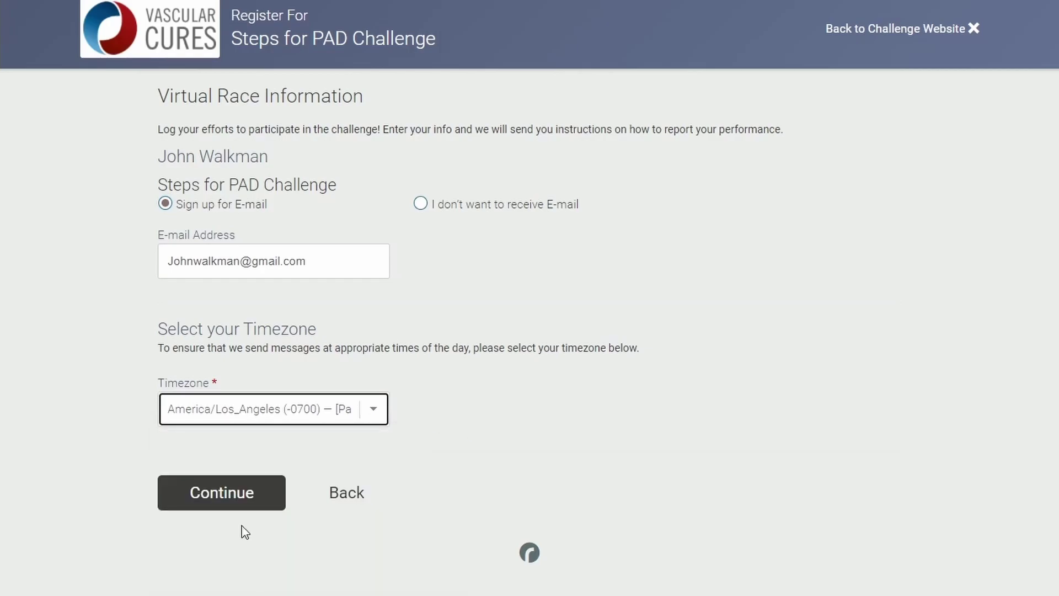
click(239, 498)
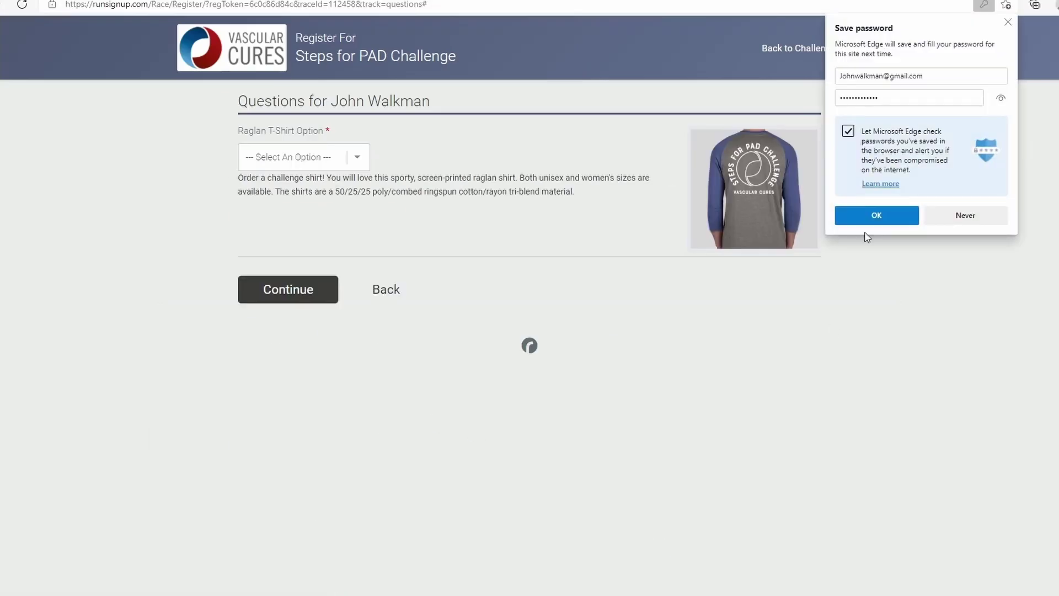
- Dismiss the browser's save-password offer, choose No Shirt, and continue to review
click(1007, 22)
click(362, 167)
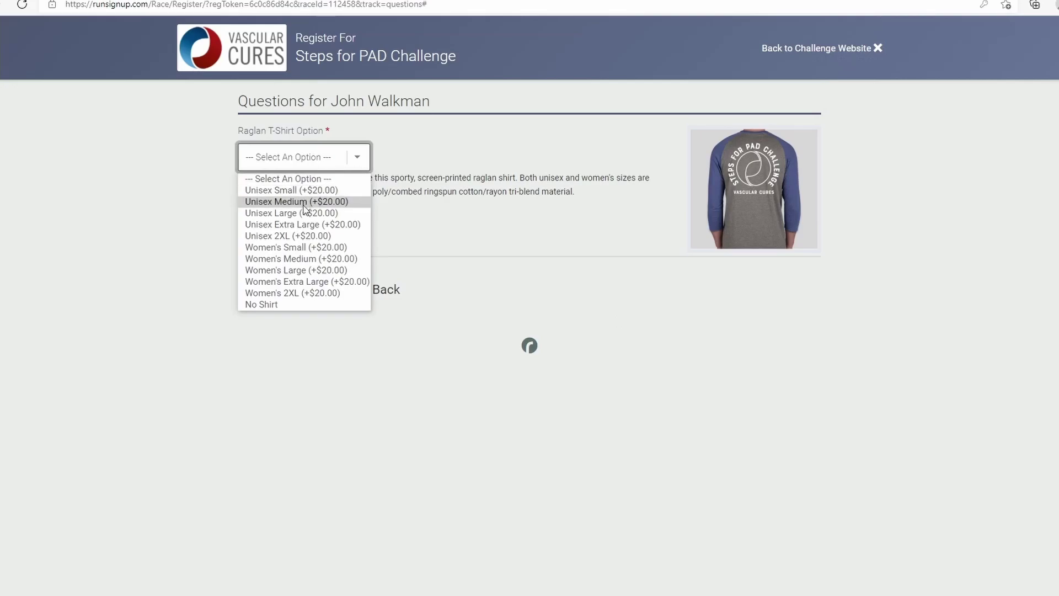
click(269, 304)
click(325, 297)
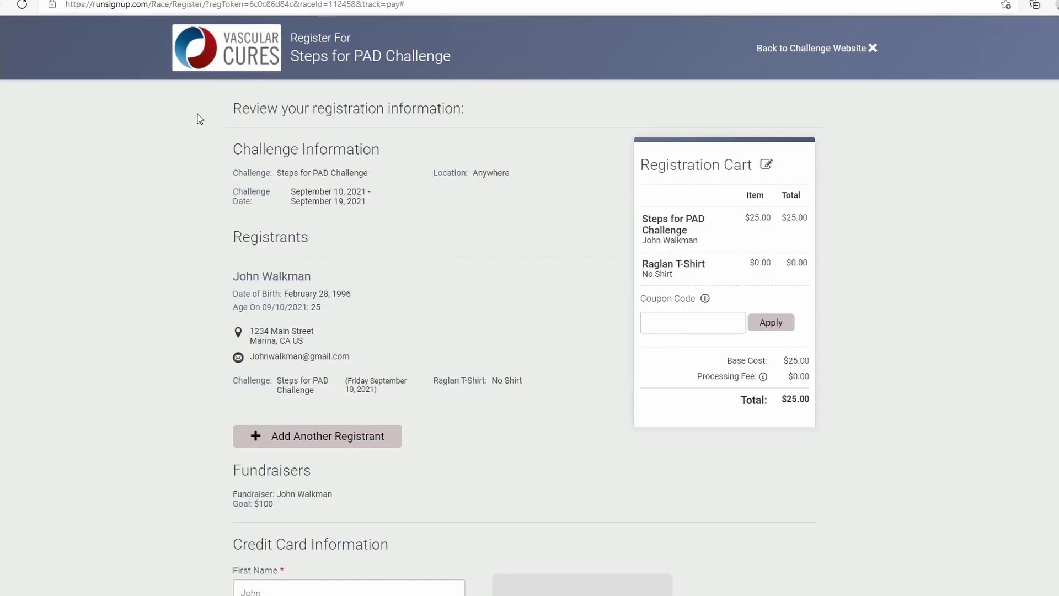
- Review the registration summary and confirm the $25.00 payment
drag(233, 107, 473, 113)
drag(229, 147, 547, 403)
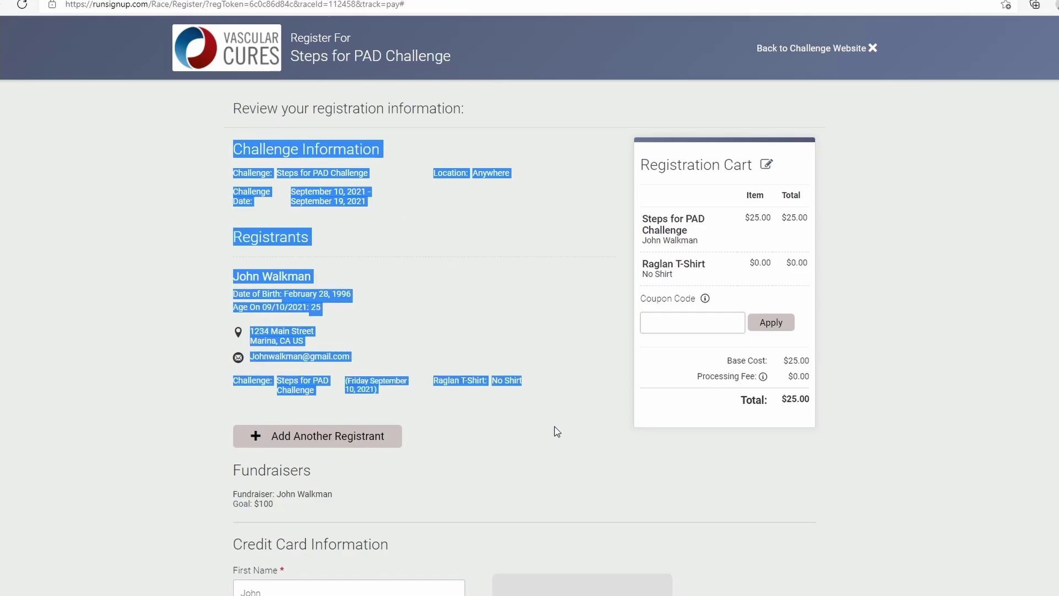
click(540, 457)
scroll(515, 457, down, 2)
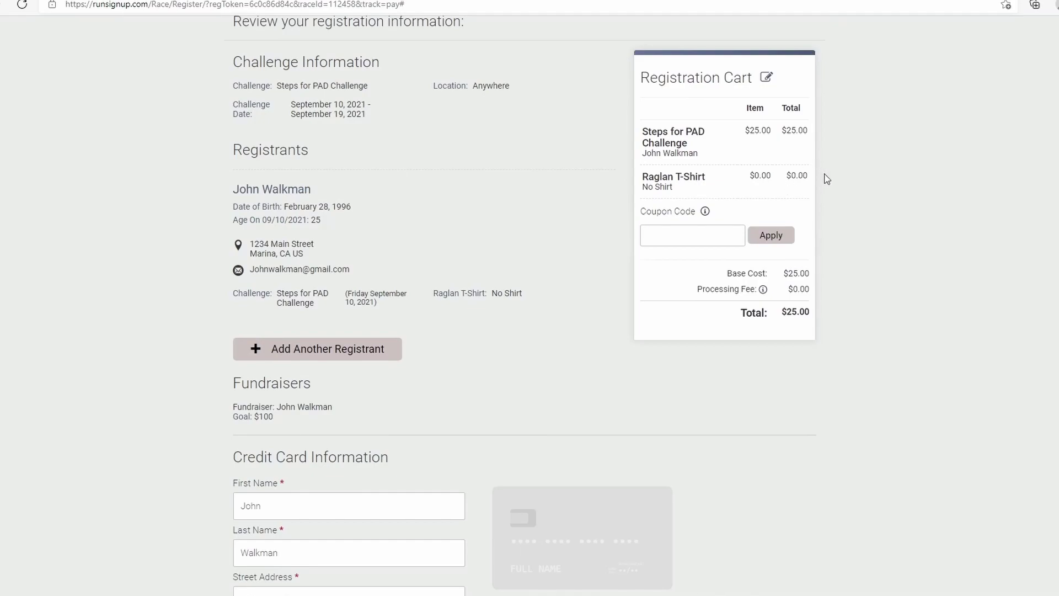
scroll(372, 441, down, 4)
scroll(373, 445, down, 3)
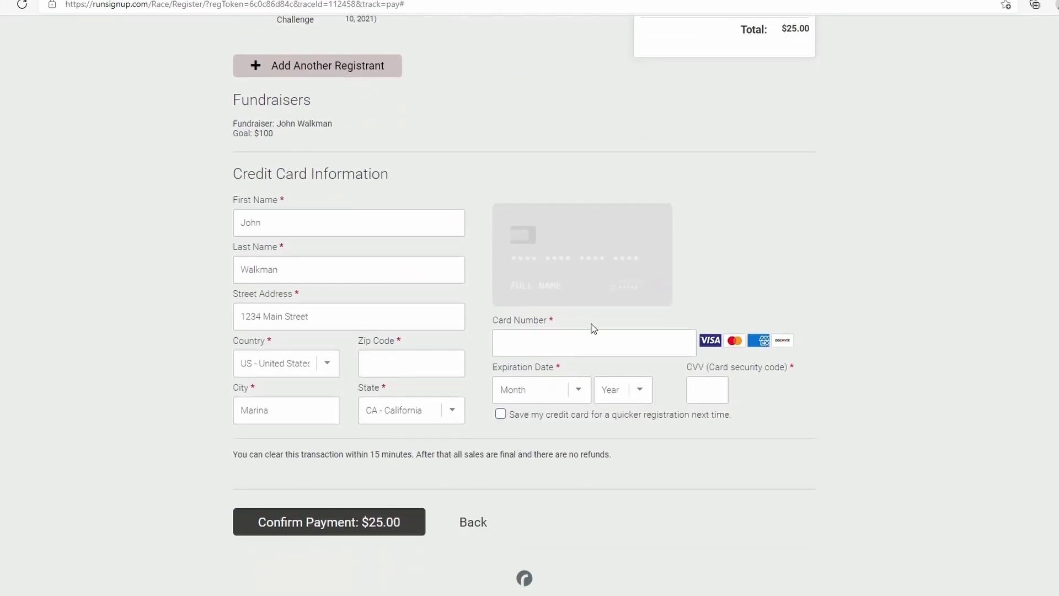
click(368, 535)
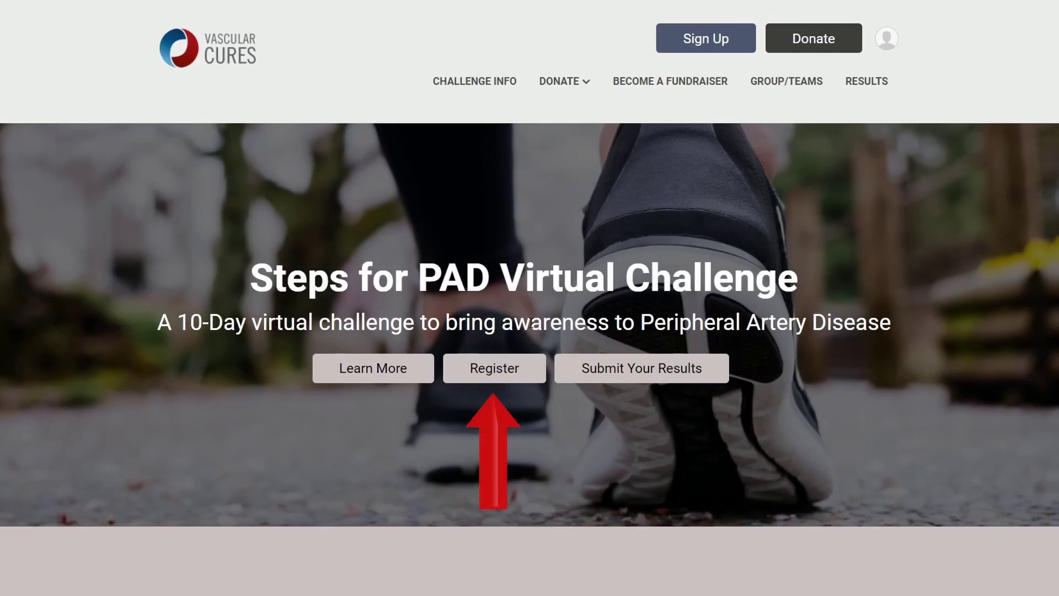
- Start a new challenge registration and scroll down to the Group/Team question
click(496, 368)
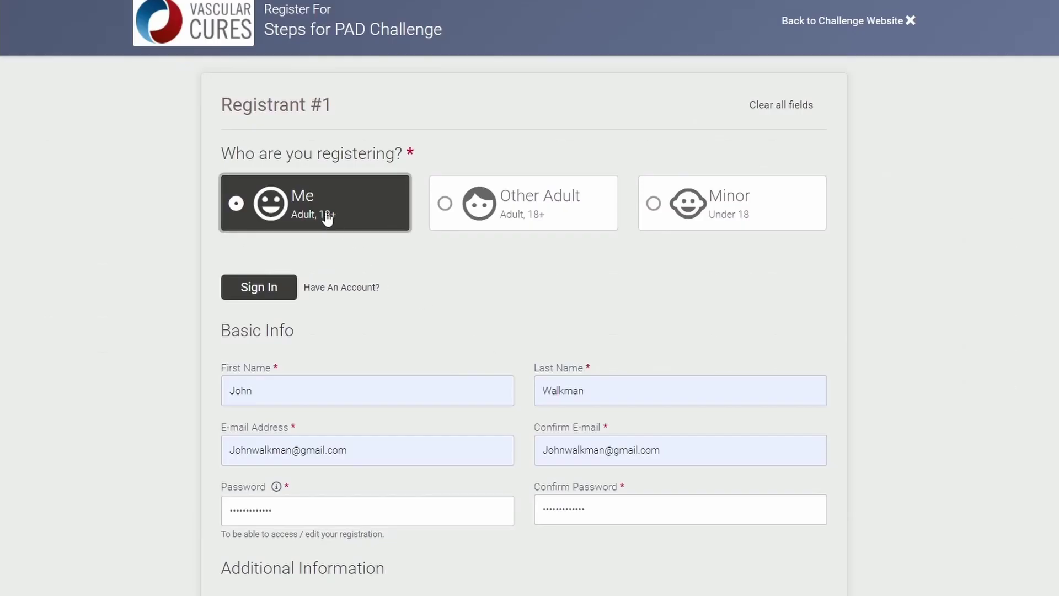
scroll(389, 267, down, 3)
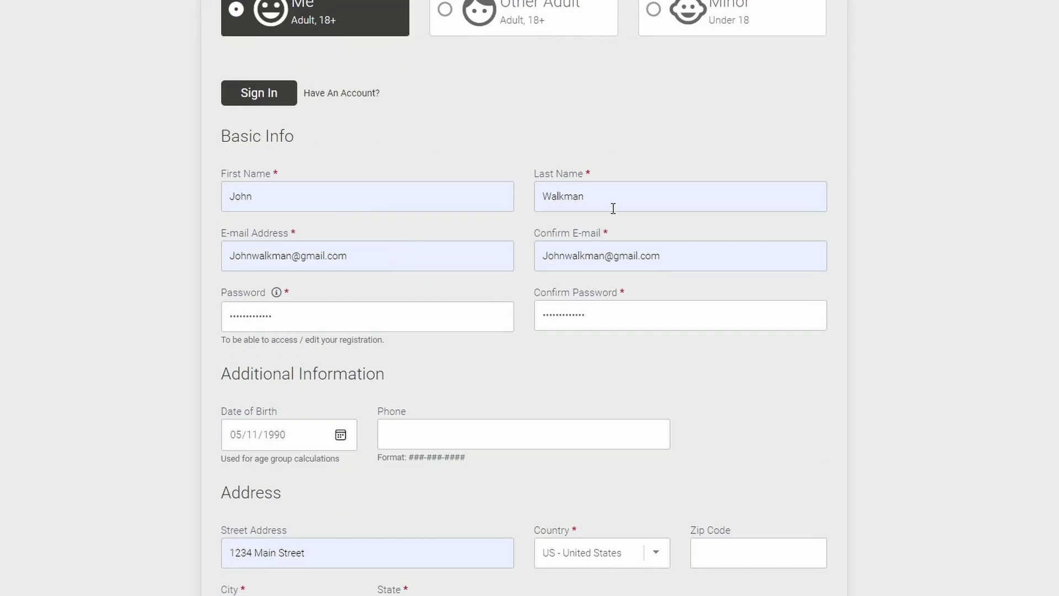
scroll(390, 303, down, 3)
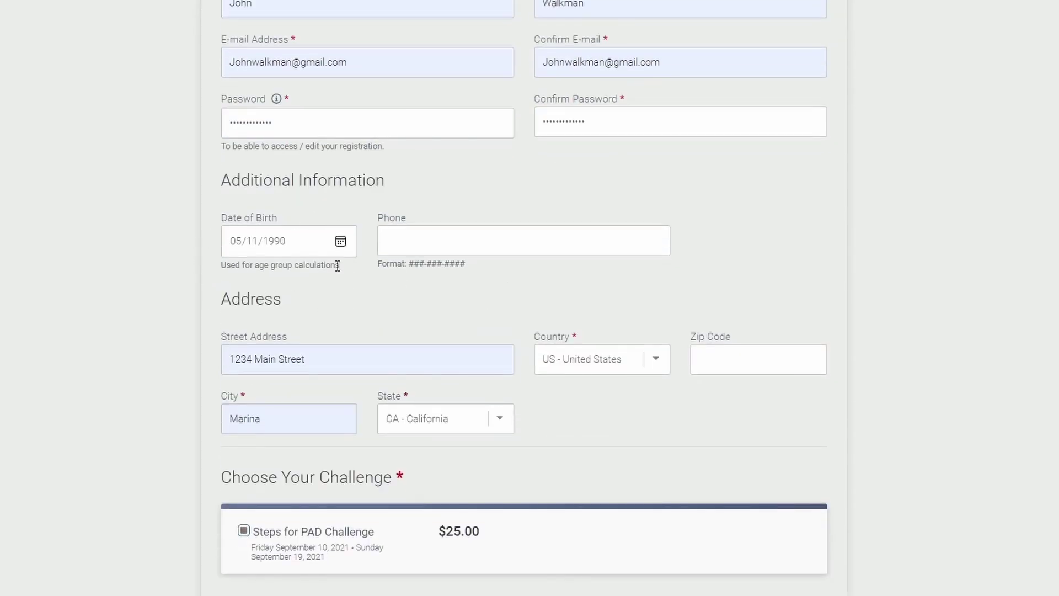
scroll(220, 275, down, 3)
scroll(177, 259, down, 3)
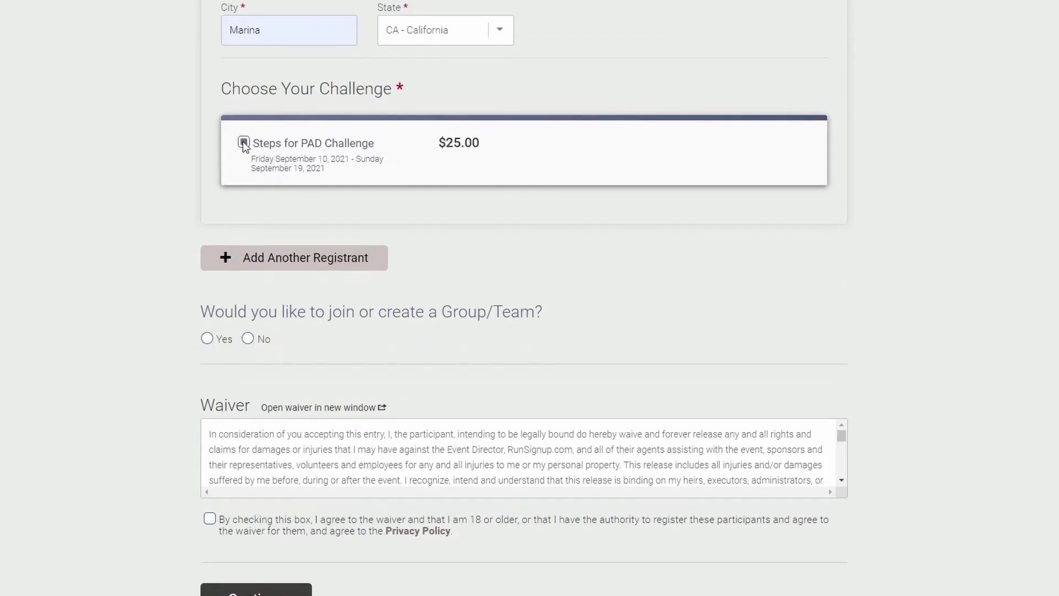
scroll(21, 371, down, 1)
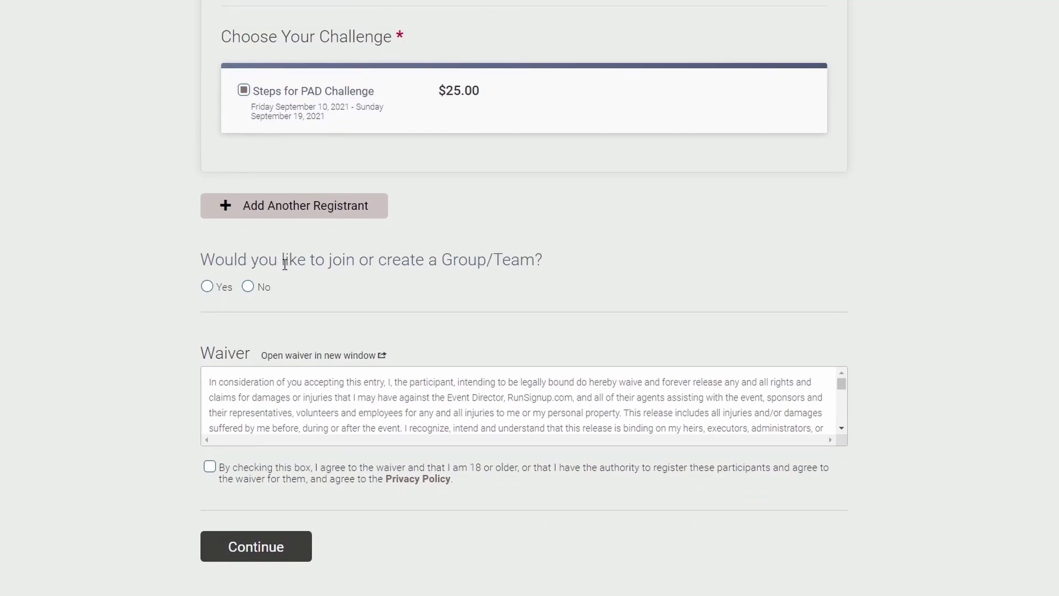
- Answer Yes to joining or creating a group/team, accept the waiver, and continue
drag(205, 257, 558, 264)
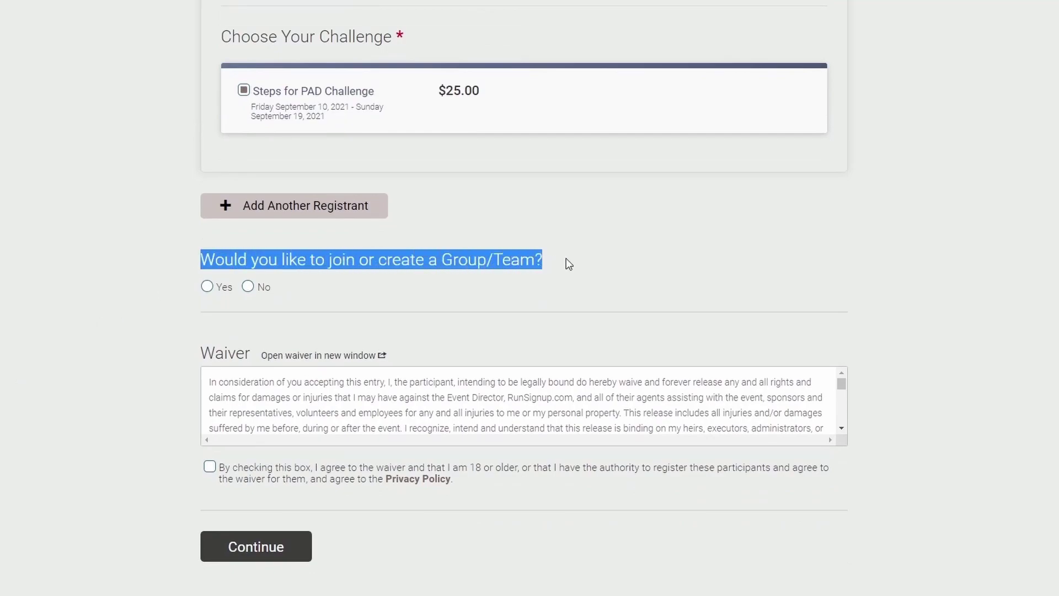
click(207, 286)
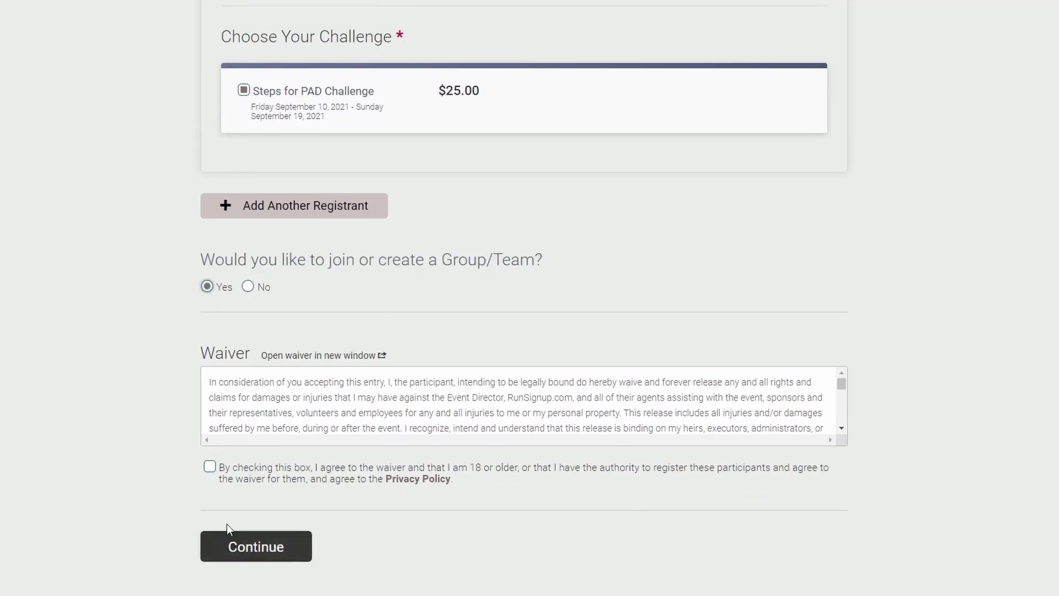
click(209, 466)
click(273, 545)
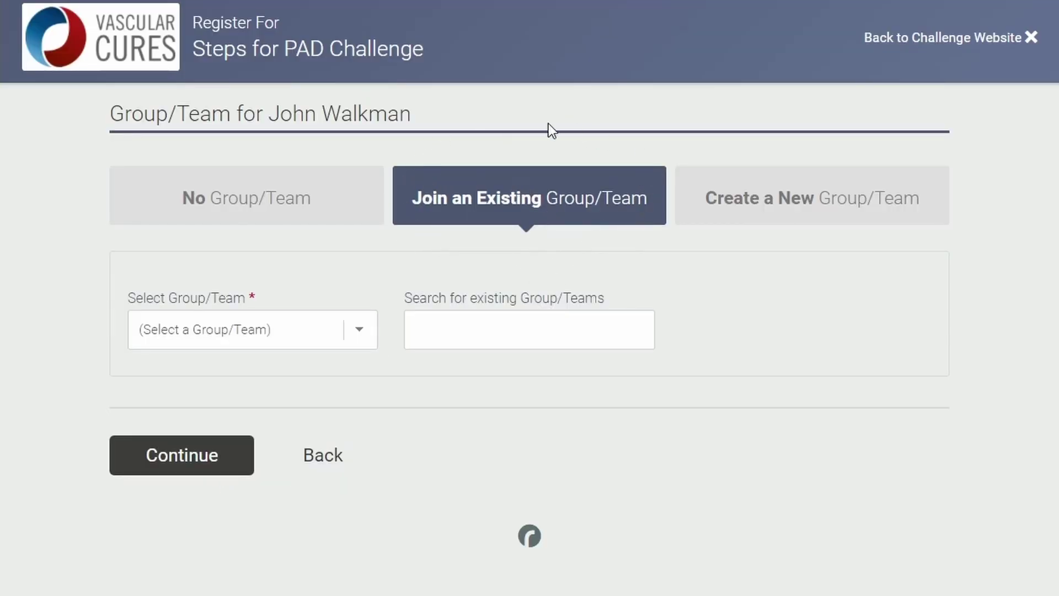
- Select Magical Rainbow Unicorns from the team list, also via searching 'unicorns', and continue
click(360, 331)
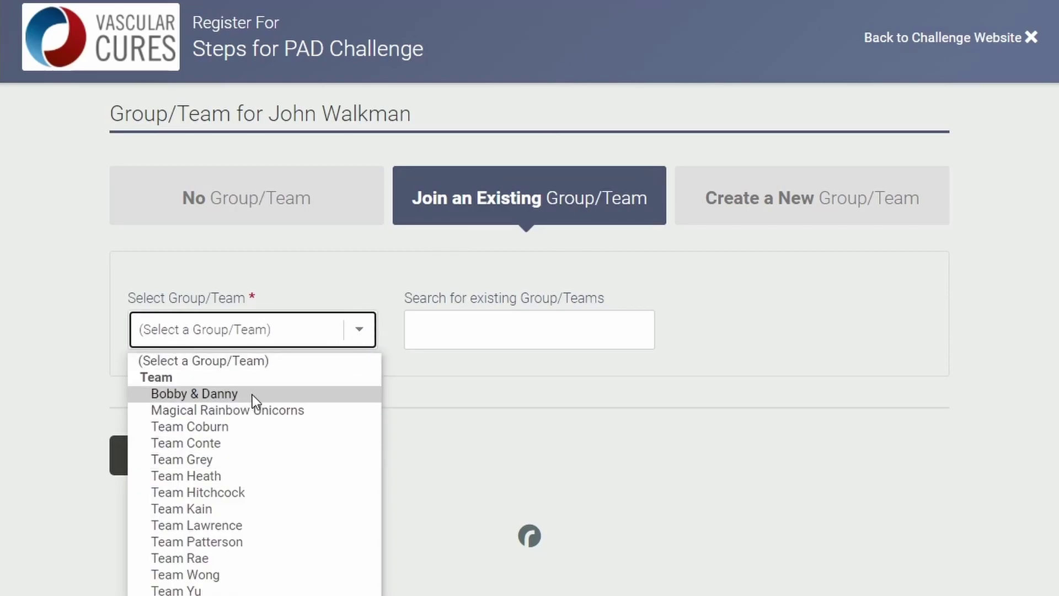
click(290, 409)
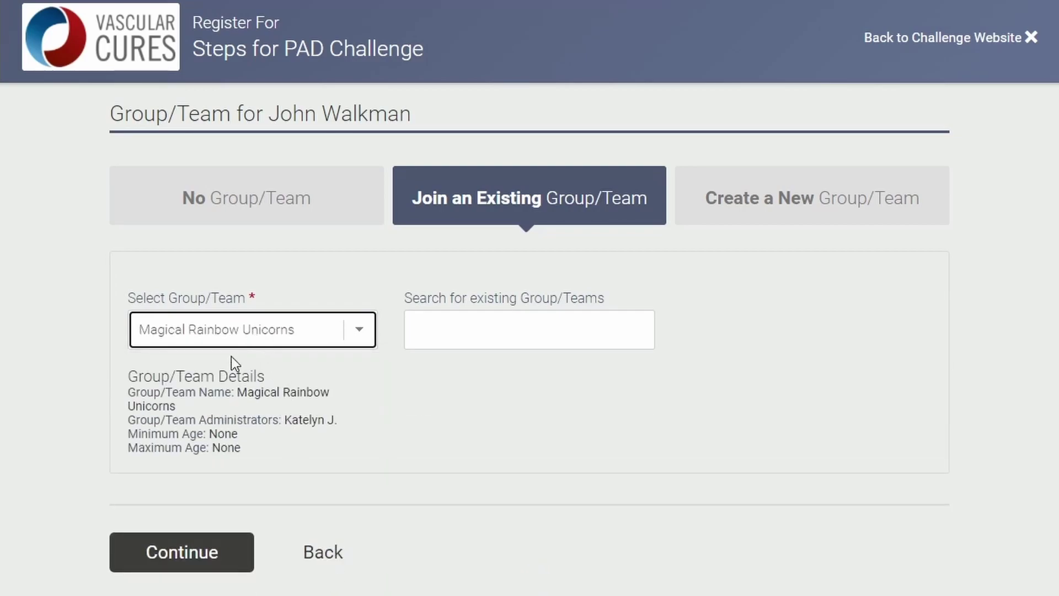
drag(353, 422, 285, 420)
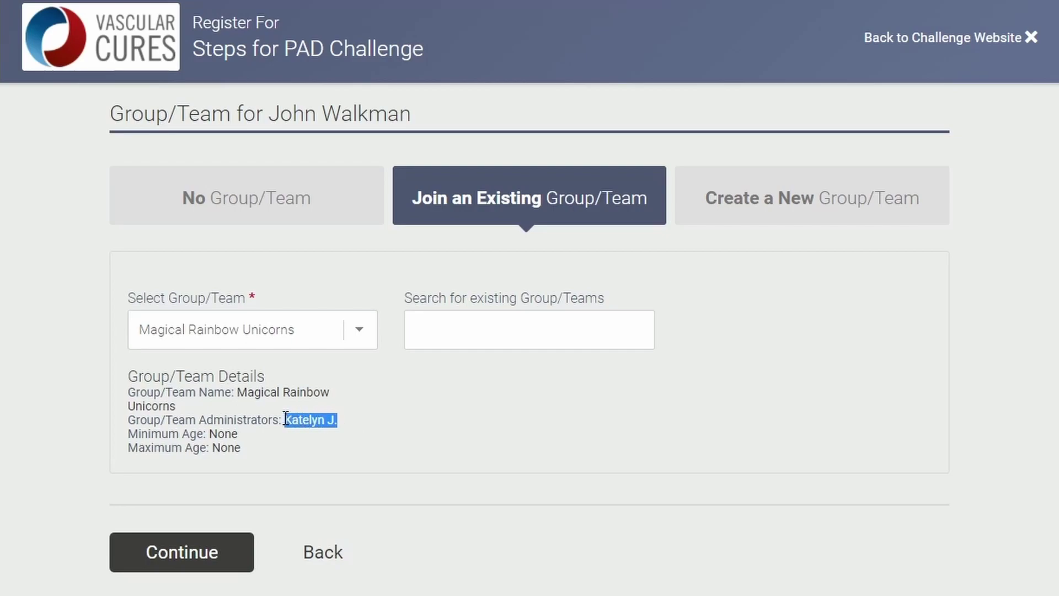
click(480, 333)
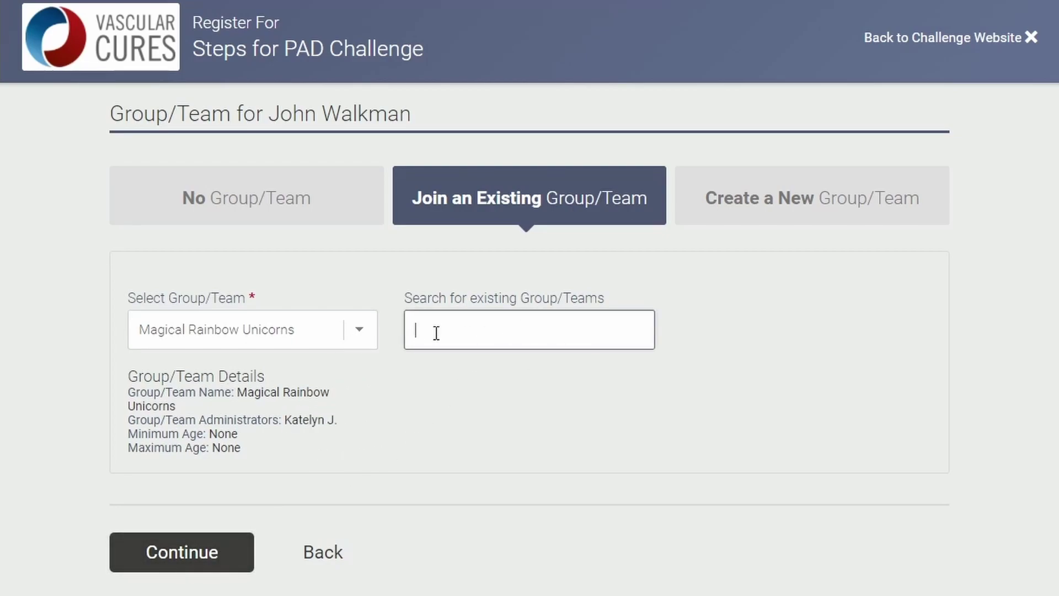
text(unic)
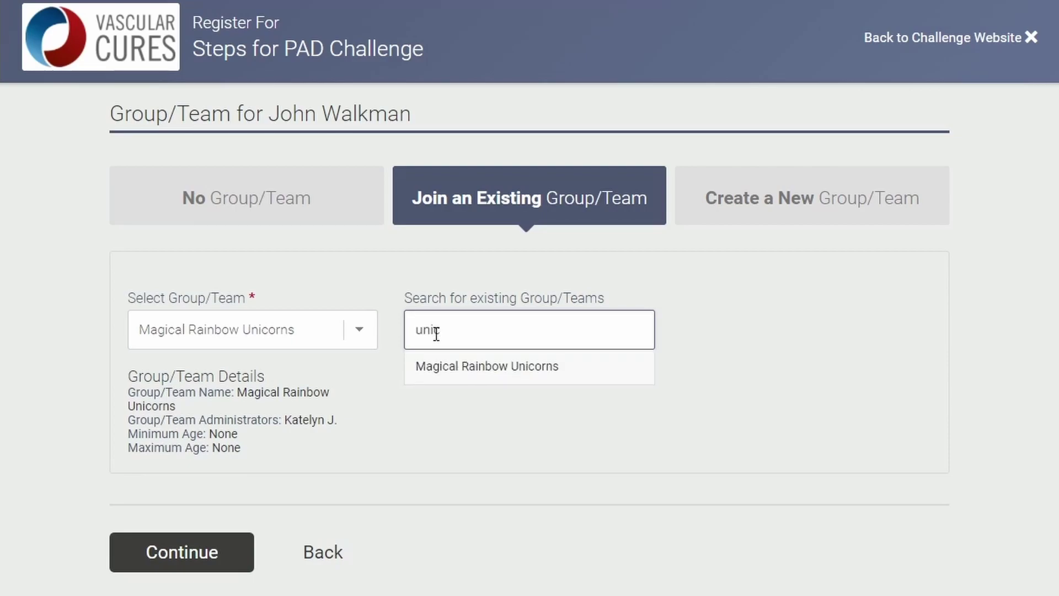
text(orns)
click(551, 371)
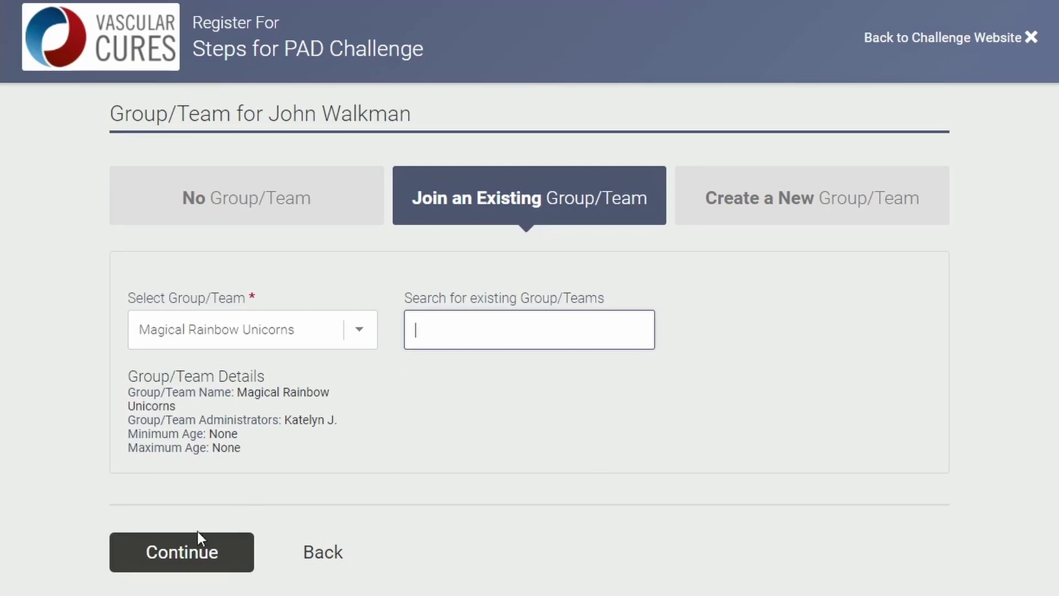
click(194, 558)
click(300, 176)
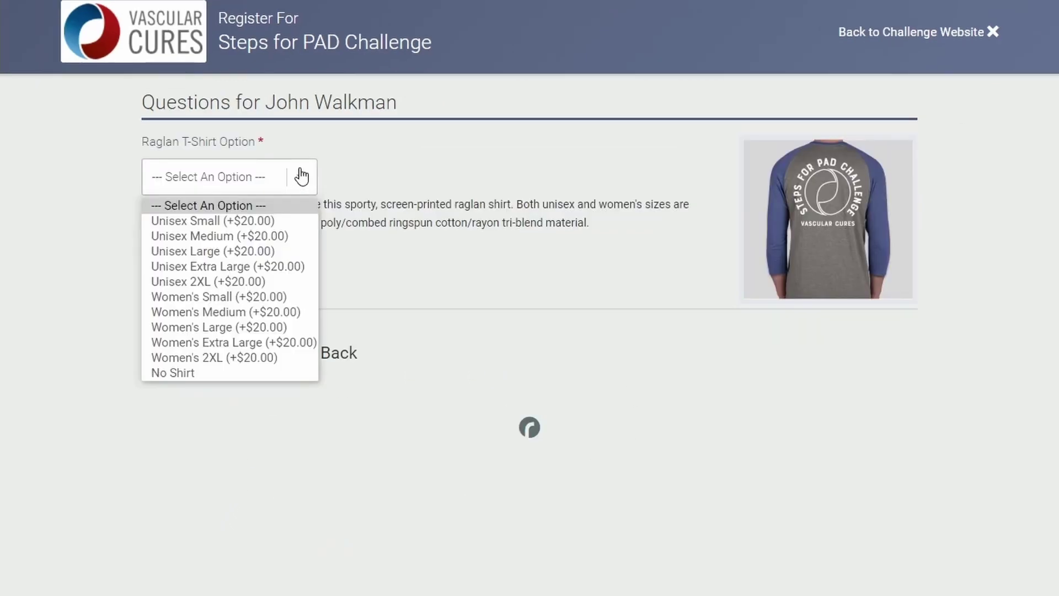
- Choose the Unisex Large raglan T-shirt and continue to the fundraiser page
click(188, 253)
click(253, 355)
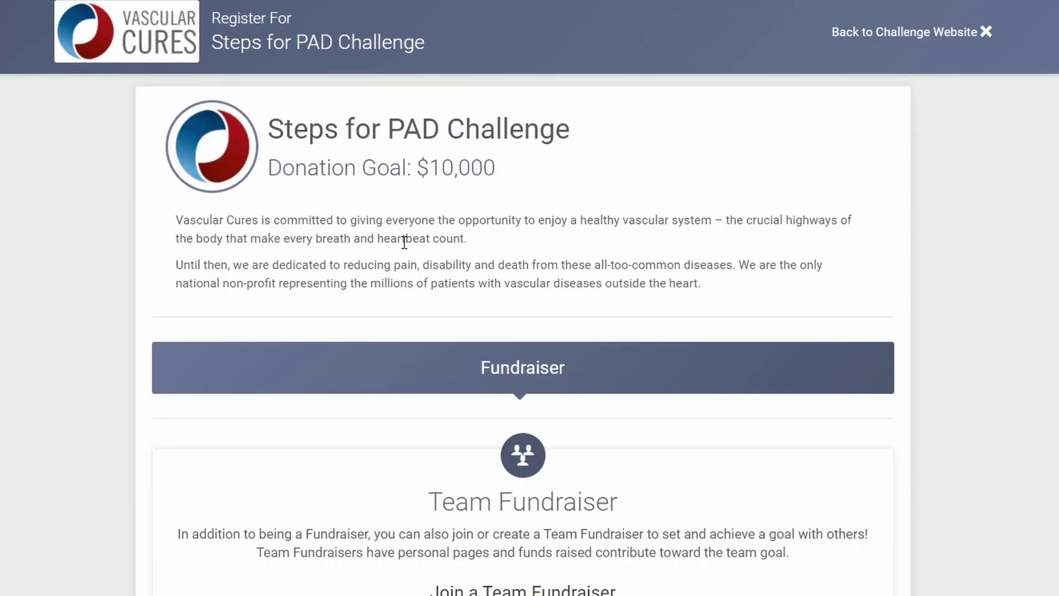
scroll(406, 239, down, 5)
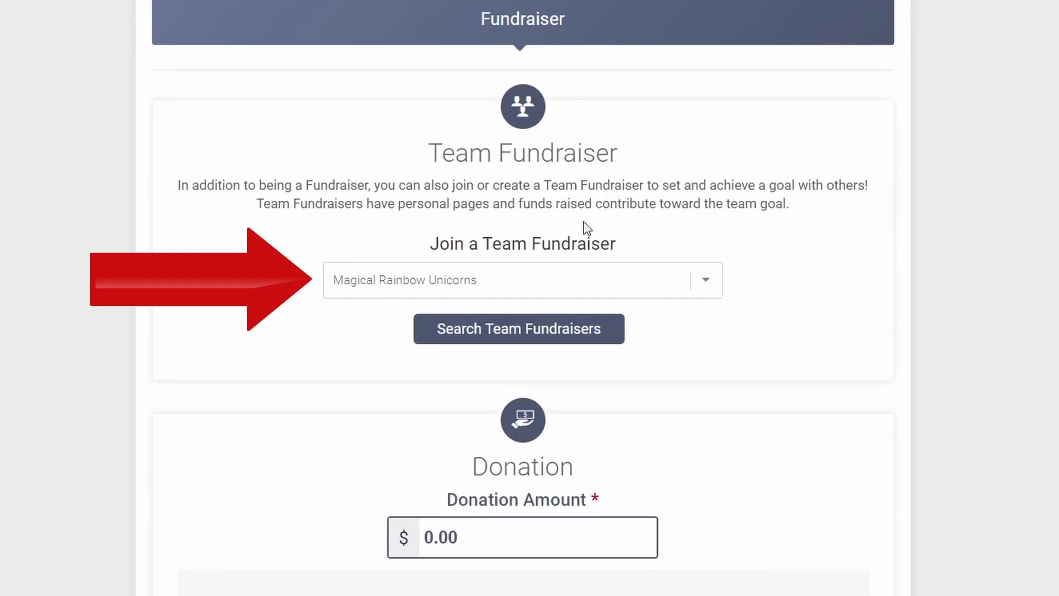
scroll(546, 272, down, 2)
- Enter a $10.00 donation, skip the SF Marathon RSVP, and opt in to challenge e-mails
click(477, 265)
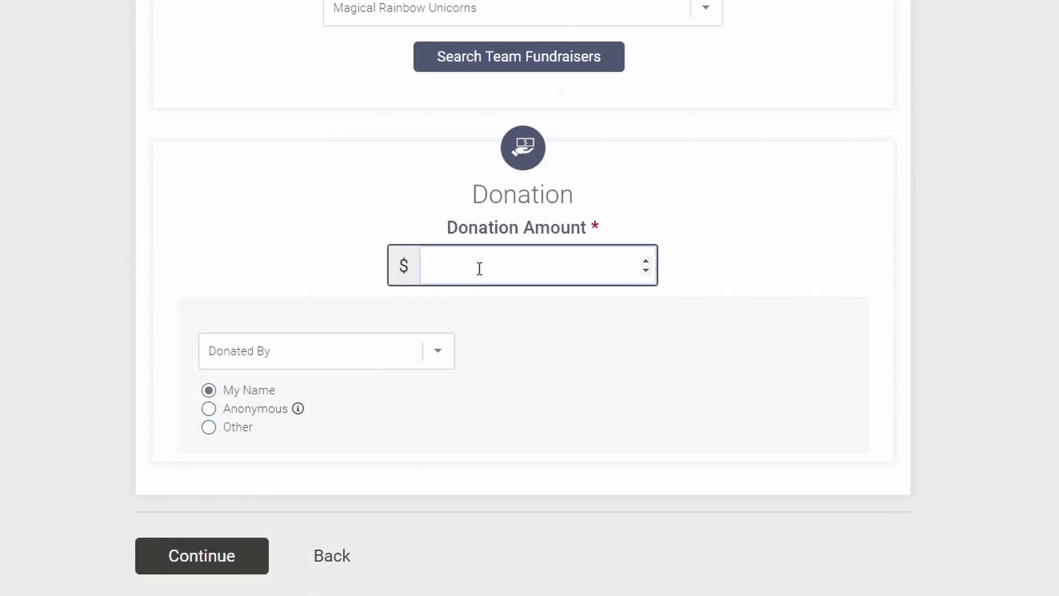
text(10)
click(462, 586)
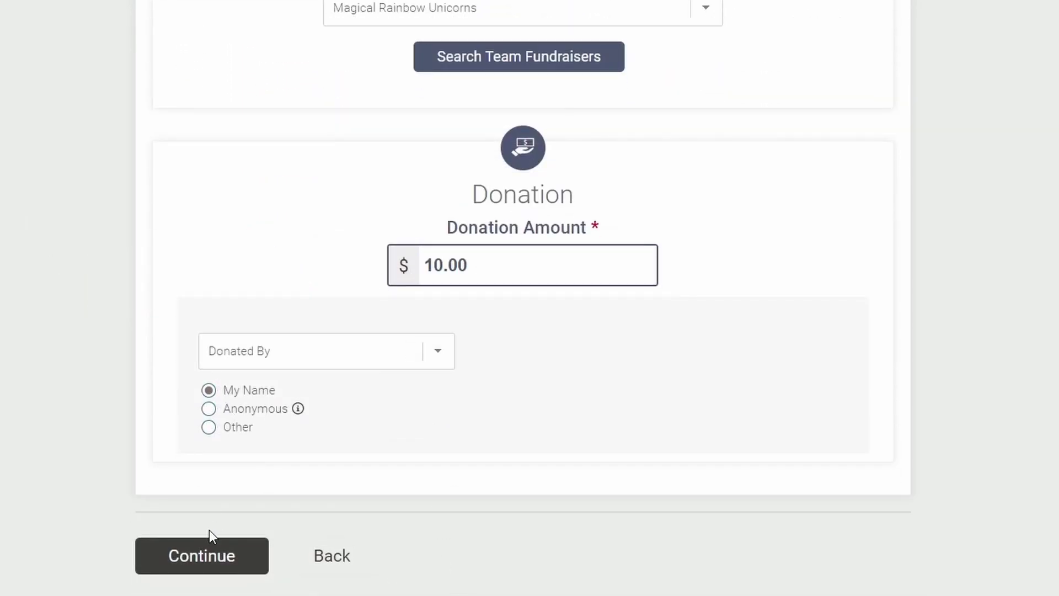
click(206, 554)
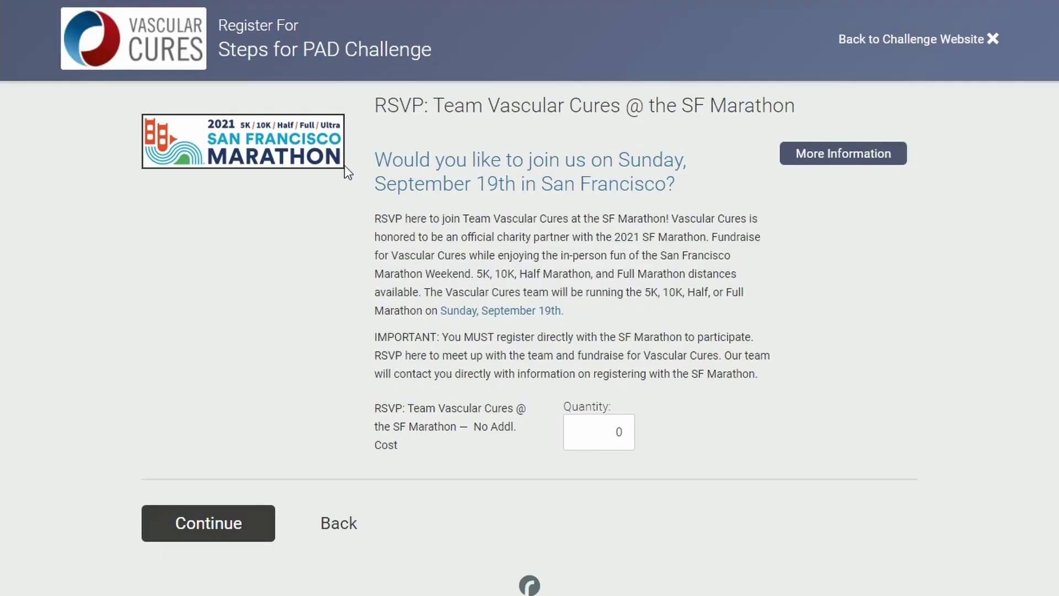
click(232, 530)
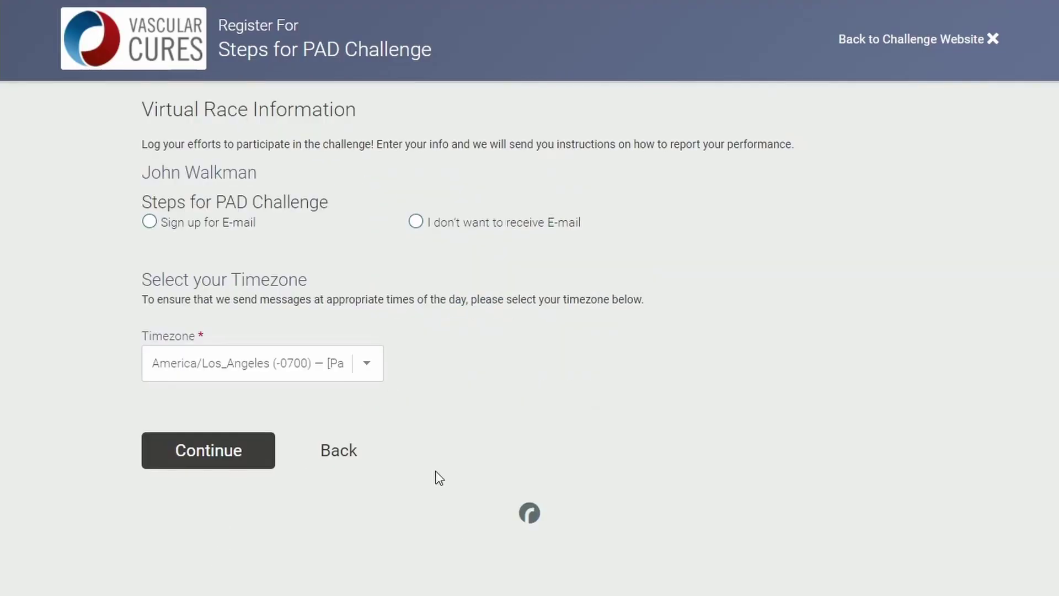
click(149, 221)
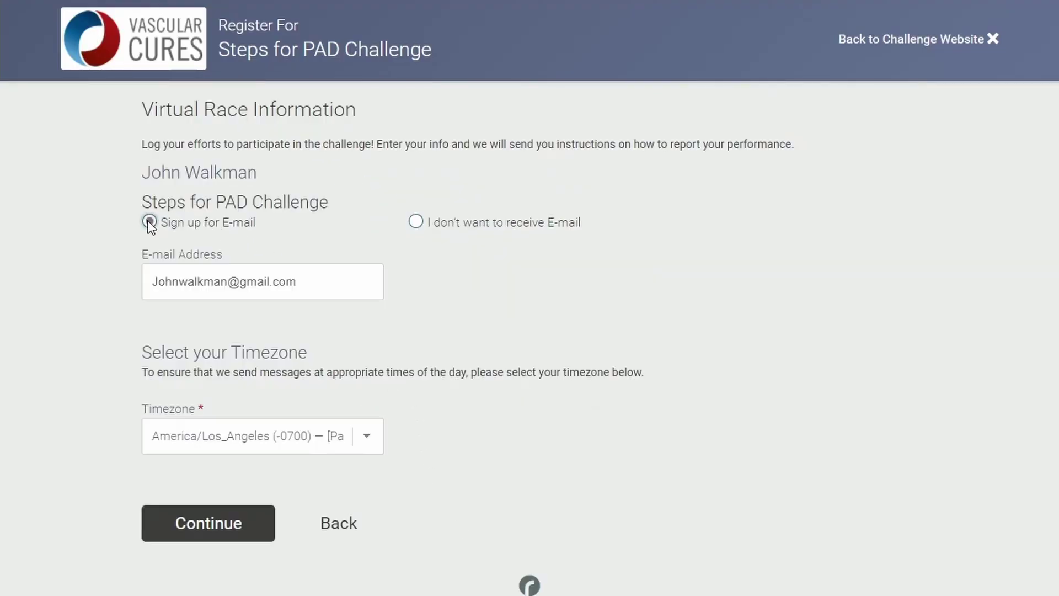
click(231, 532)
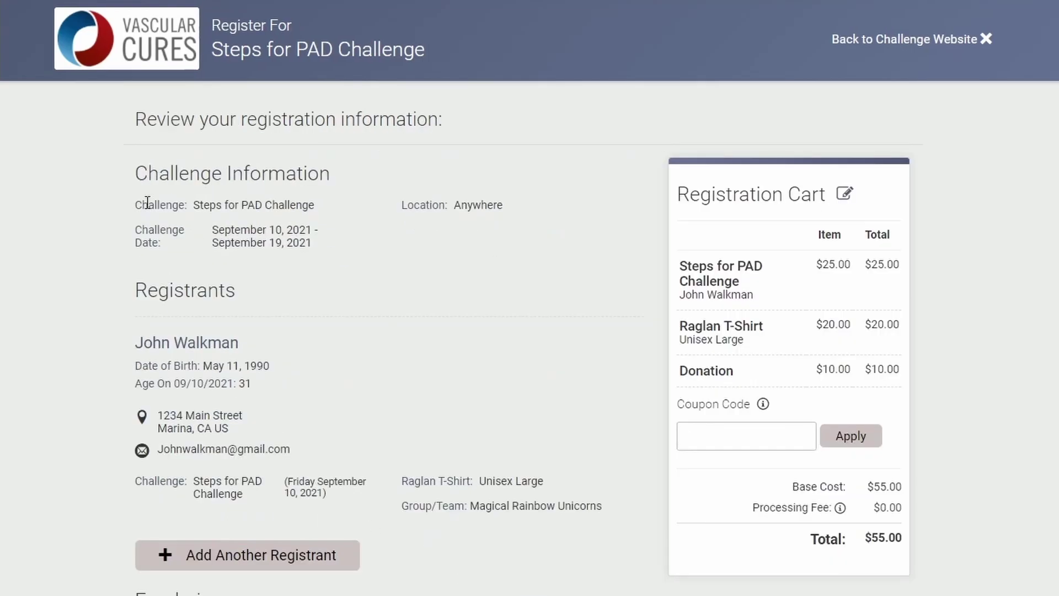
- Review the $55.00 registration details and scroll down to the credit card form
drag(136, 199, 577, 522)
click(593, 554)
scroll(274, 560, down, 9)
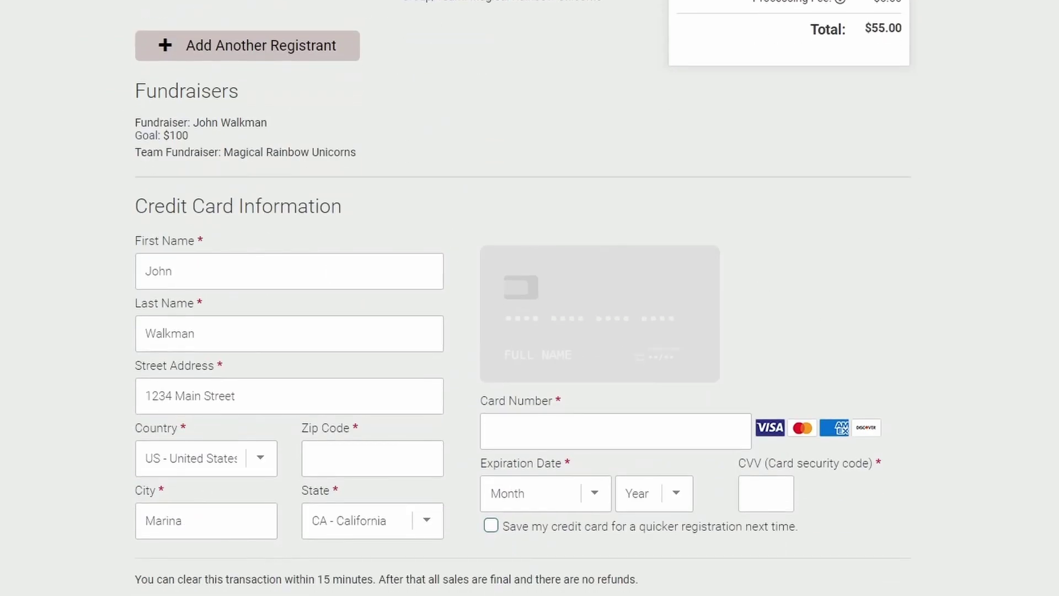
scroll(367, 589, down, 3)
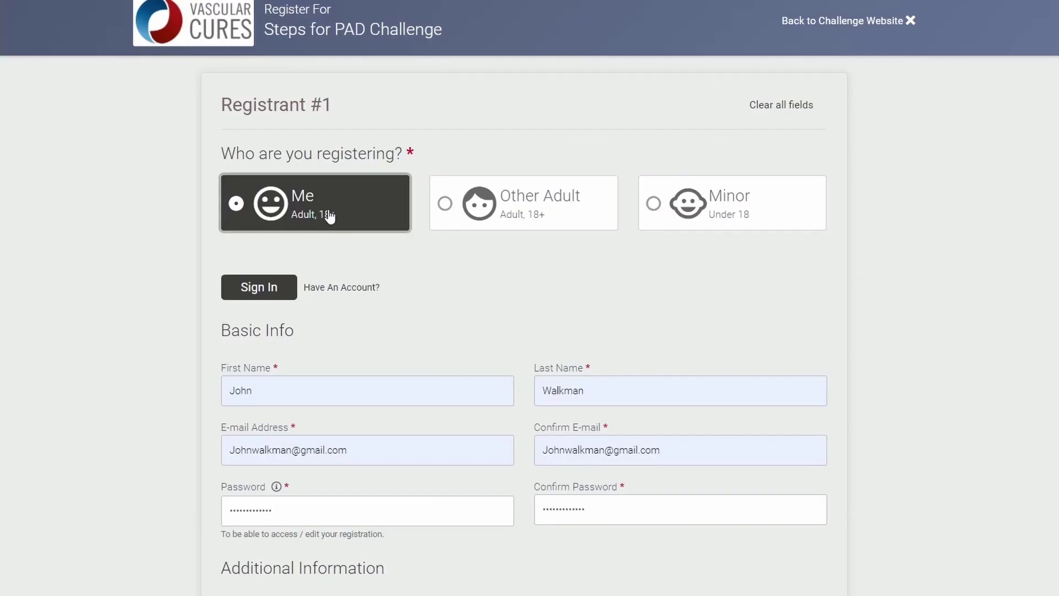
- Answer Yes to 'Would you like to join or create a Group/Team?', tick the waiver, and continue
scroll(337, 221, down, 3)
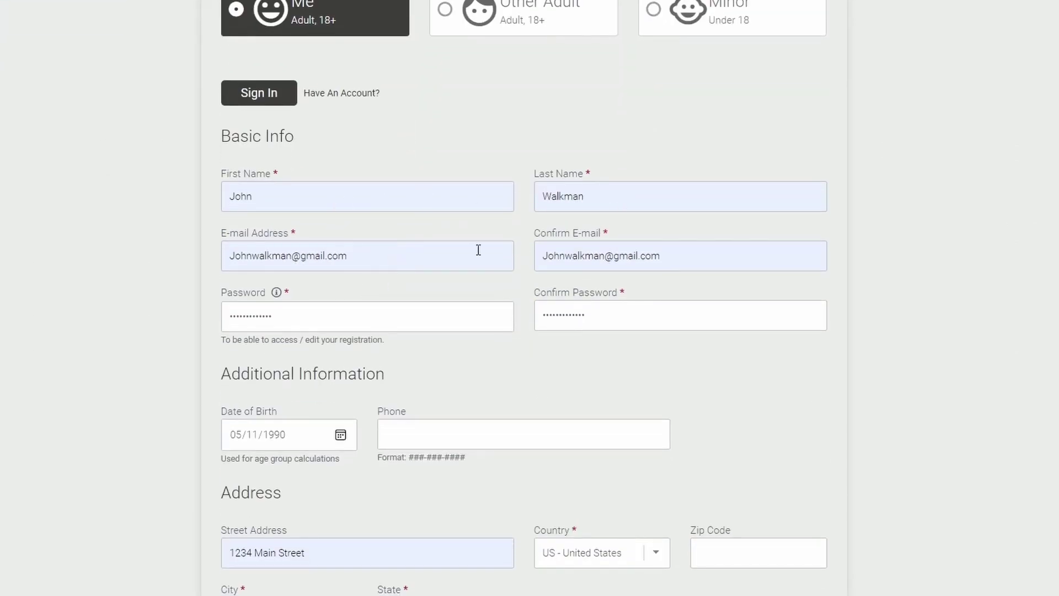
scroll(322, 305, down, 3)
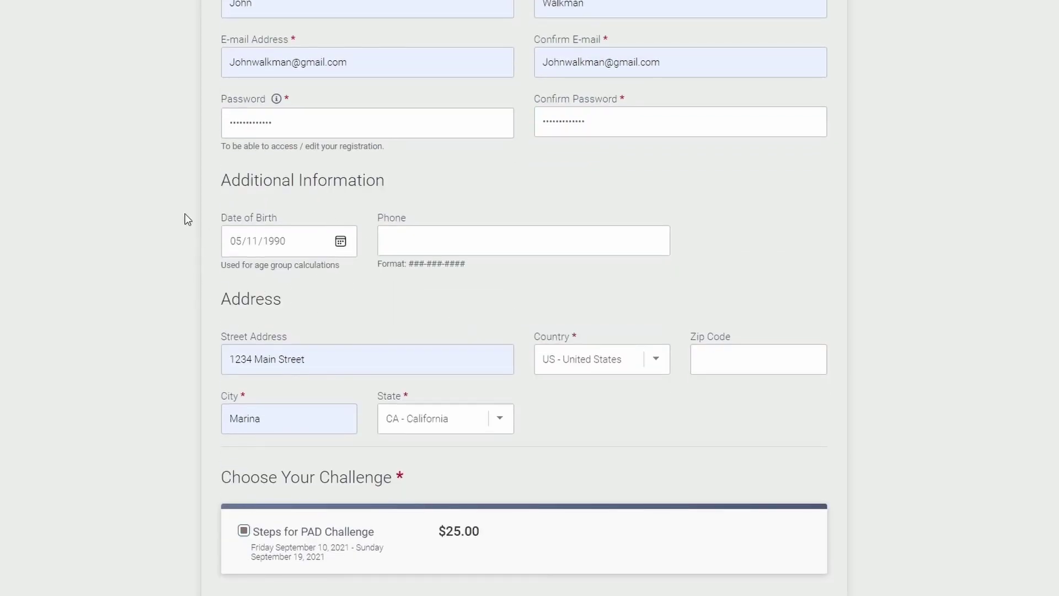
scroll(246, 177, down, 3)
scroll(277, 168, down, 3)
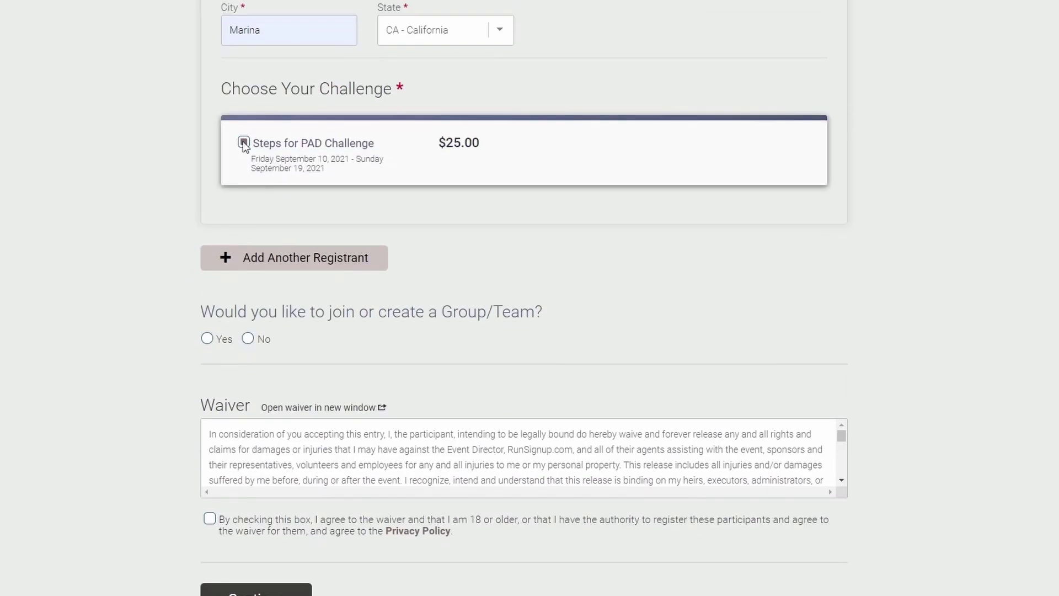
scroll(138, 308, down, 1)
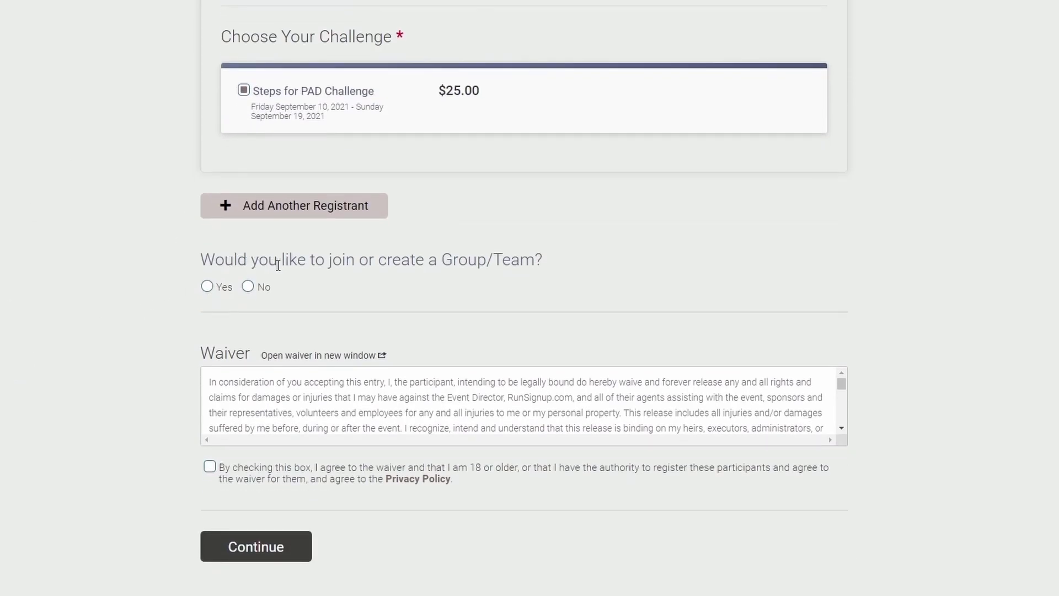
drag(212, 257, 568, 264)
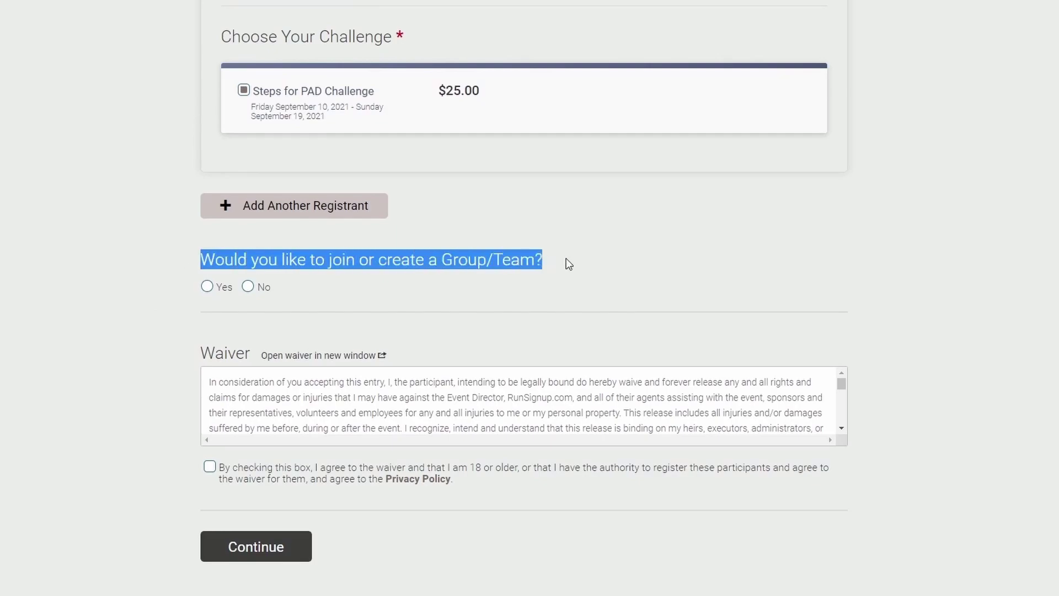
click(207, 287)
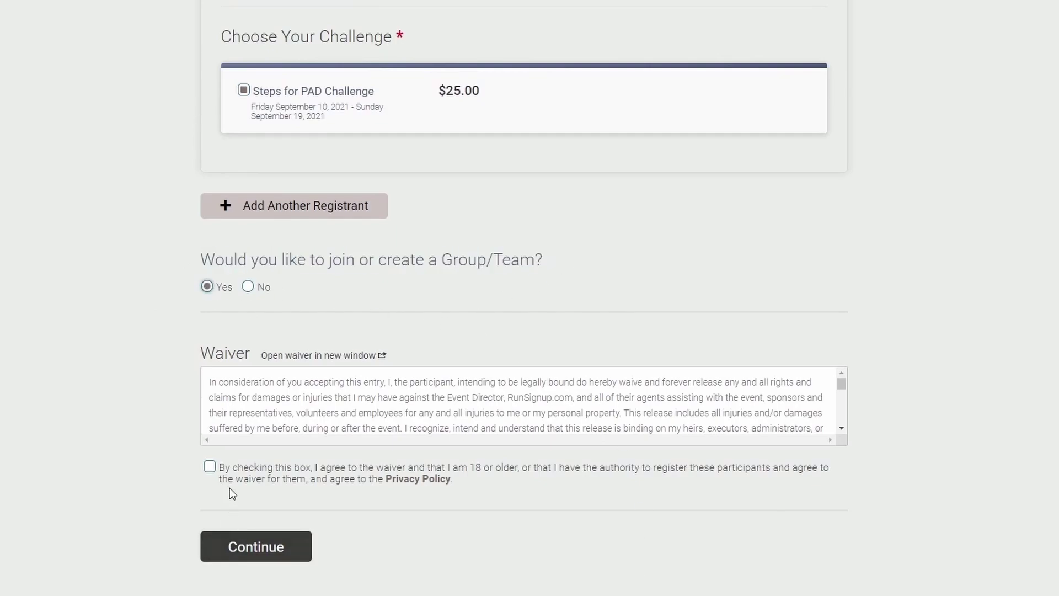
click(209, 466)
click(270, 546)
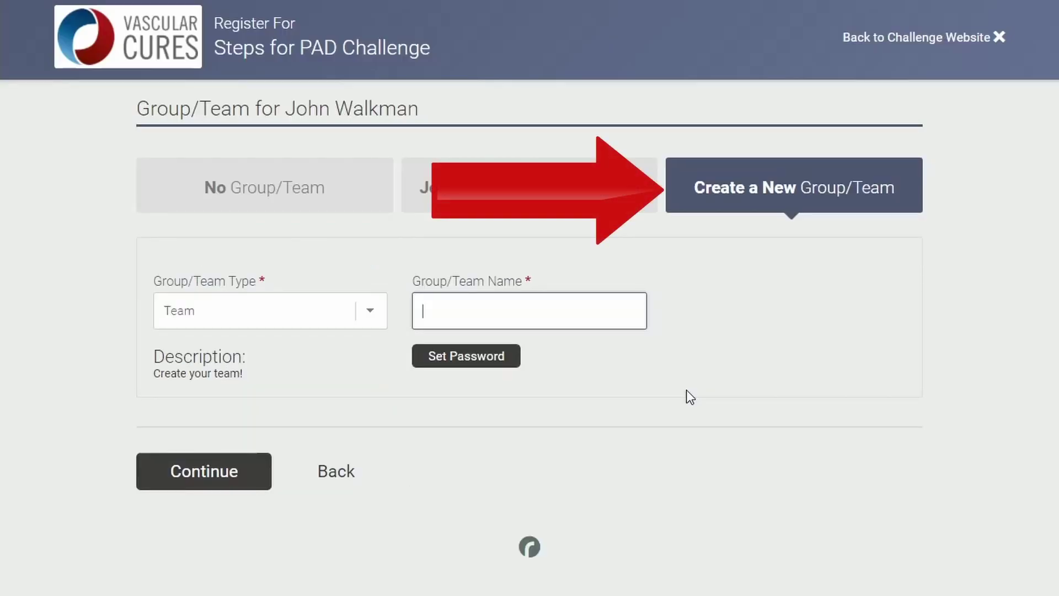
- Name the new team 'Test Run Group #1' and move past the team step
text(Test)
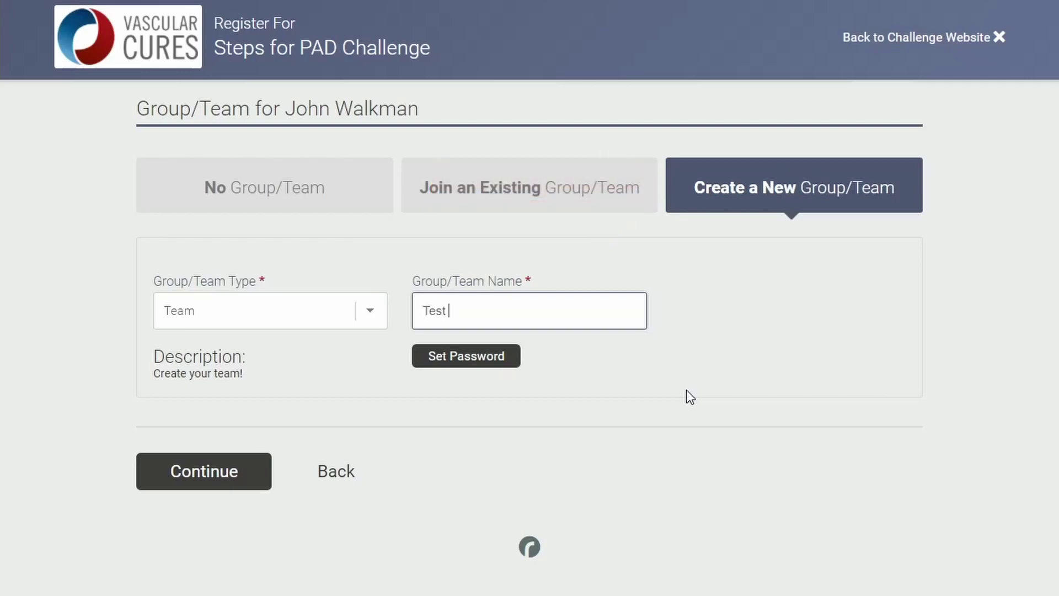
text( Run Group #1)
click(489, 357)
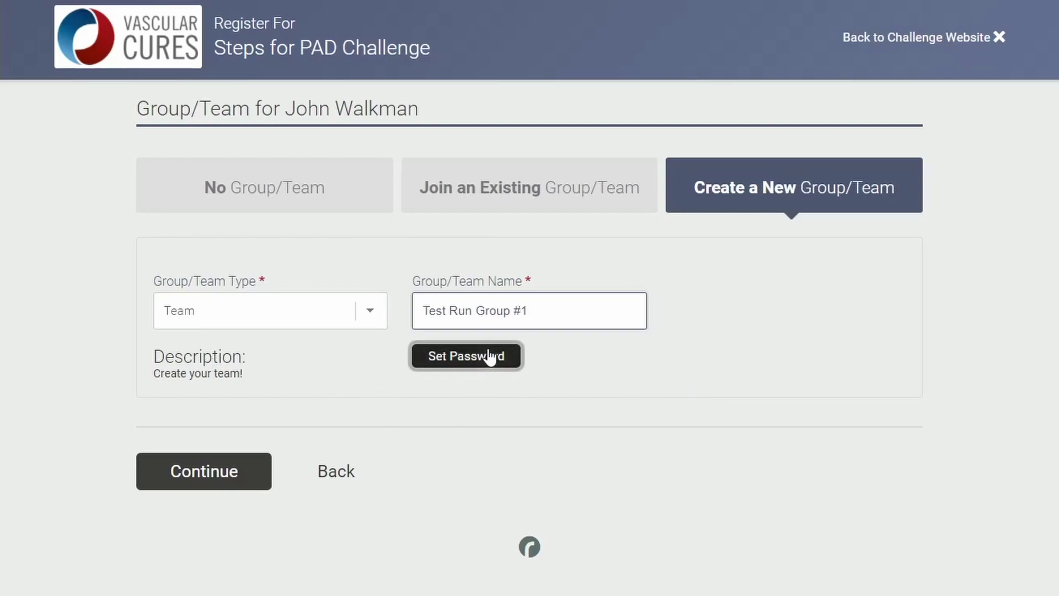
click(219, 471)
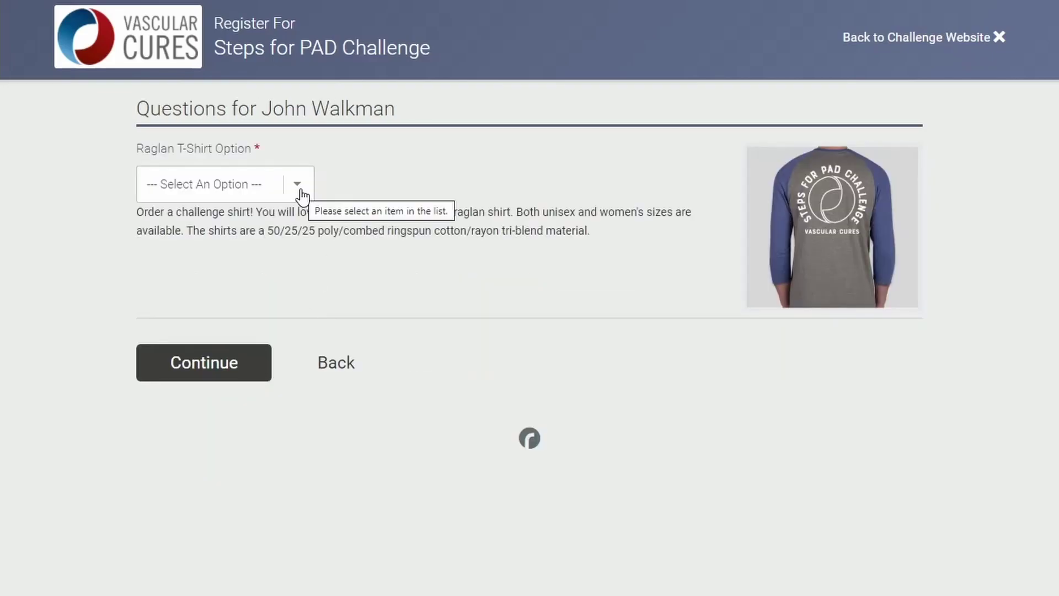
- Choose the Unisex Large t-shirt and continue to the fundraiser step
click(298, 185)
click(213, 258)
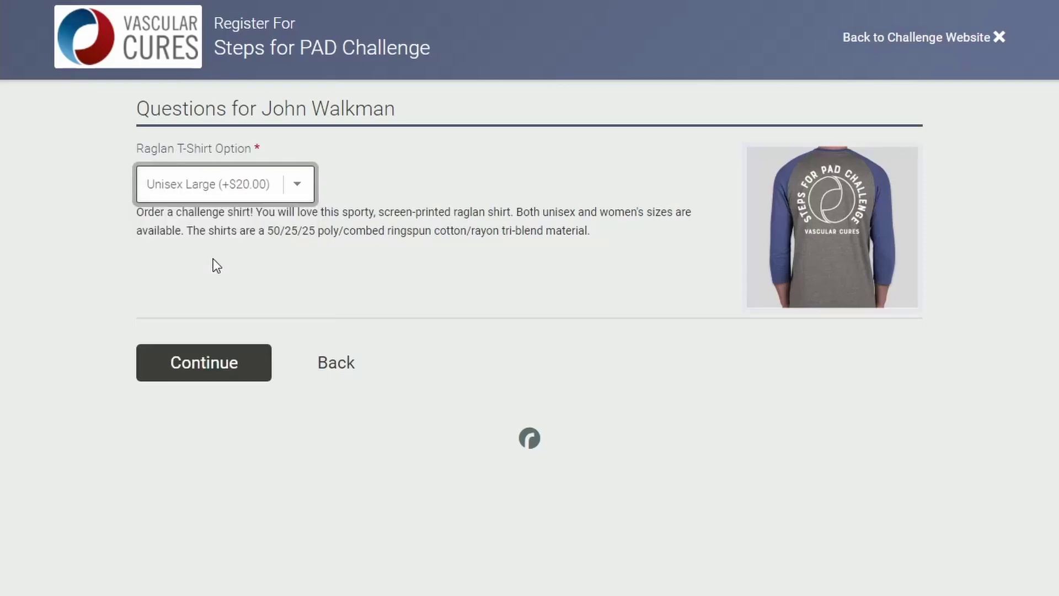
click(213, 369)
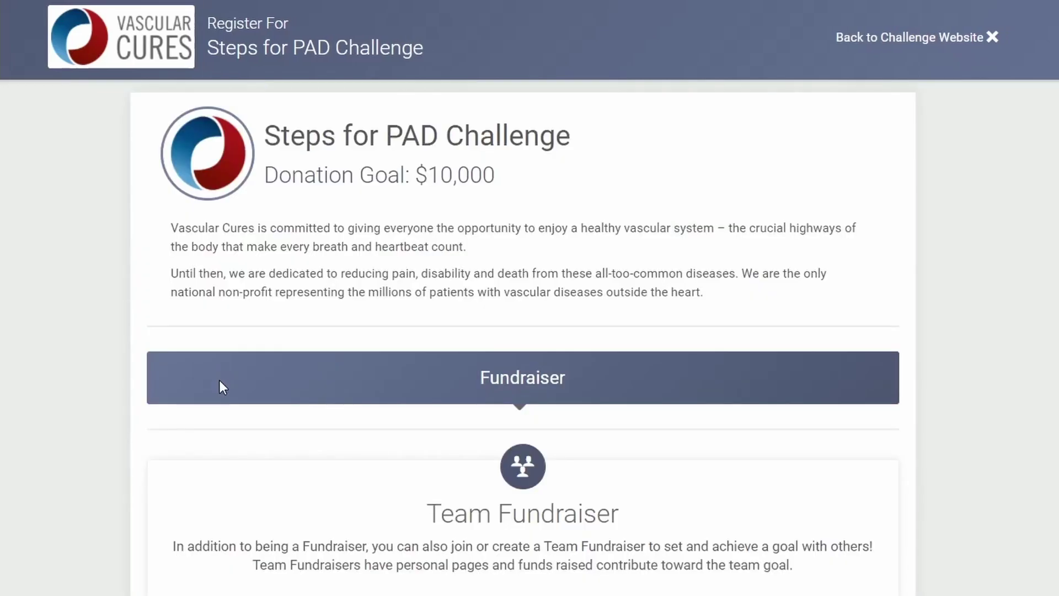
- Change the team fundraiser goal from 250 to 1001
scroll(529, 298, down, 2)
scroll(522, 298, down, 4)
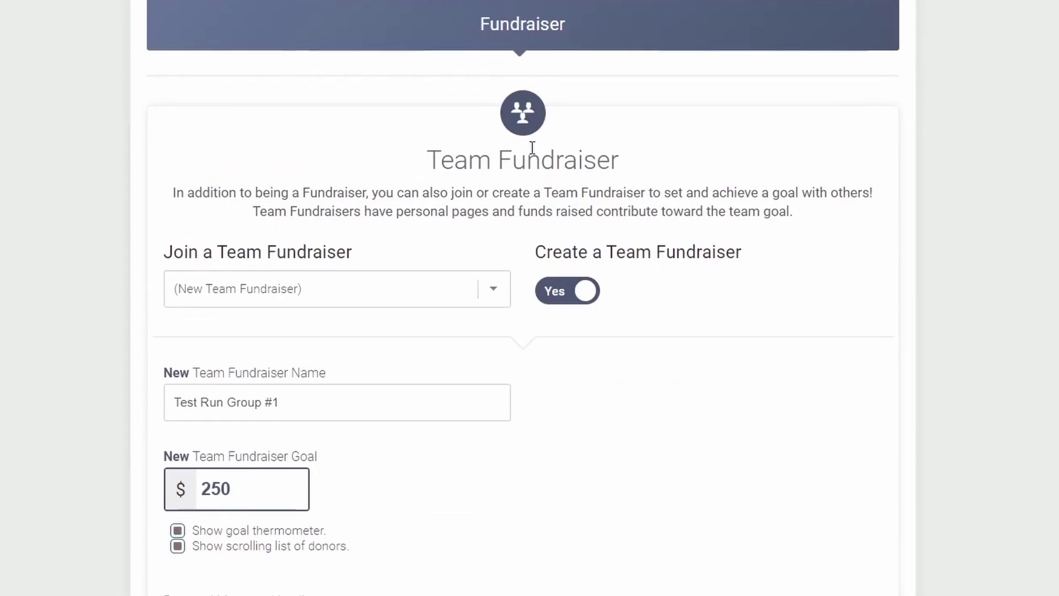
click(490, 294)
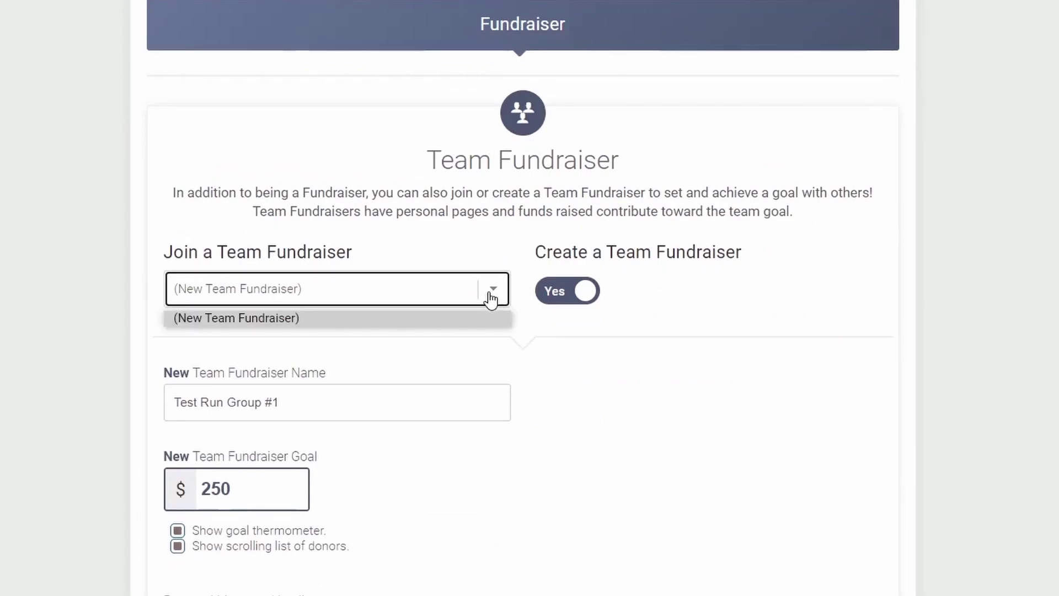
click(491, 292)
scroll(598, 434, down, 2)
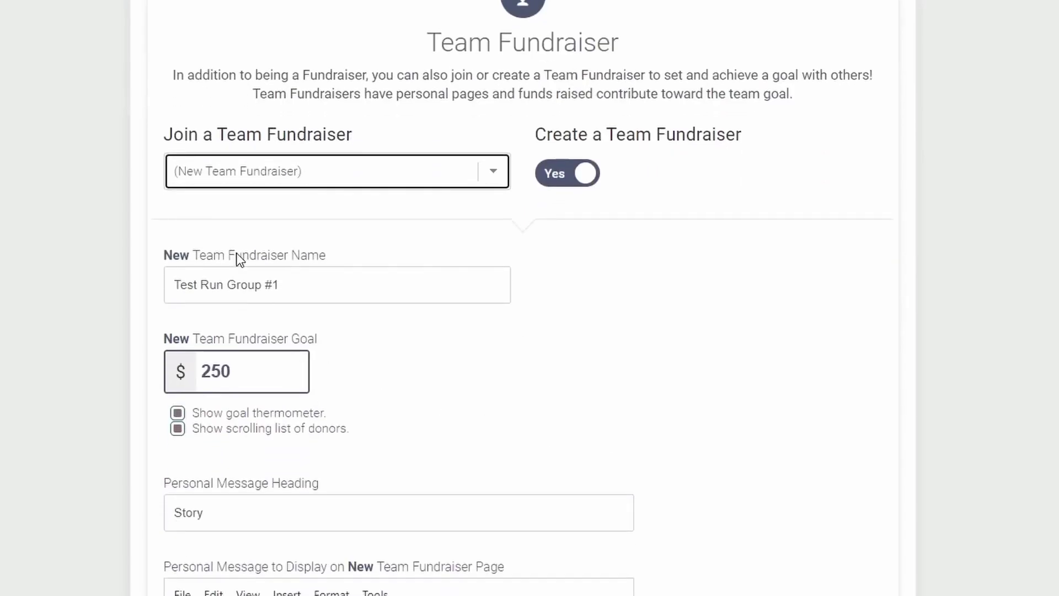
drag(267, 382, 210, 369)
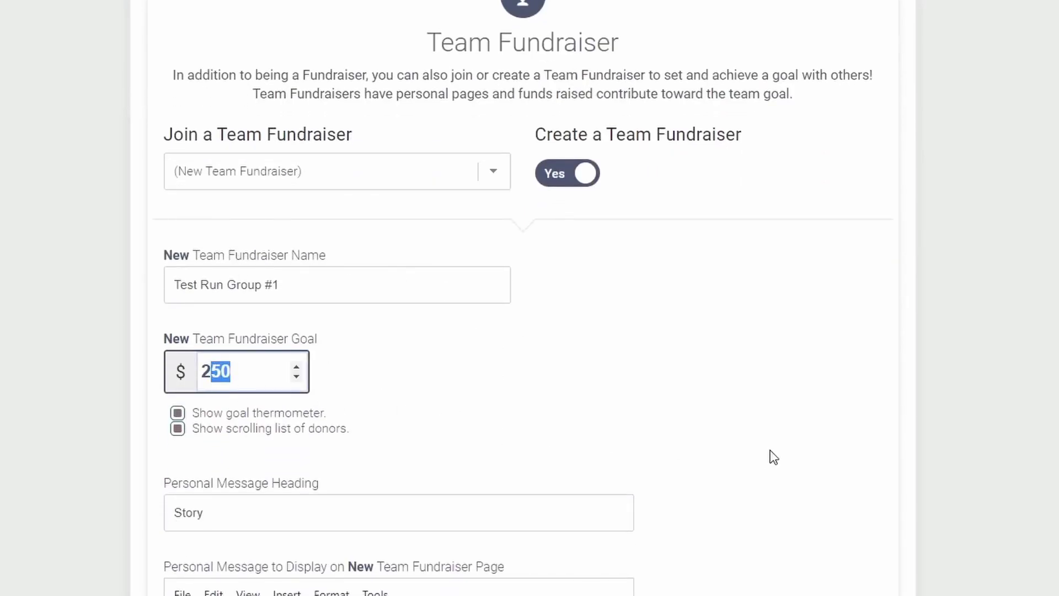
key(BackSpace)
key(BackSpace)
text(1001)
click(850, 397)
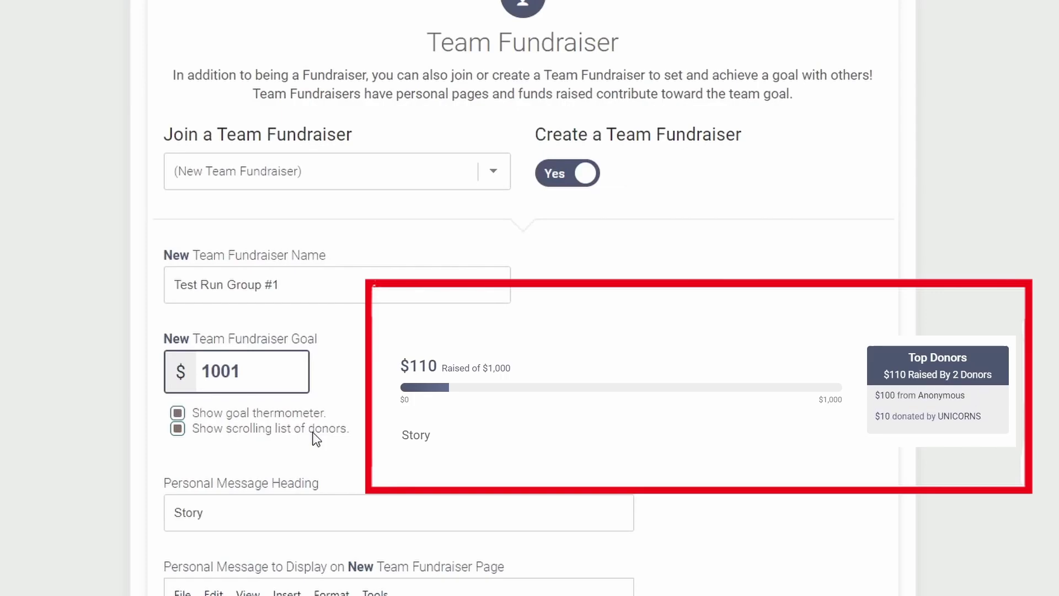
- Replace the personal message heading 'Story' with 'This is a test'
scroll(314, 437, down, 4)
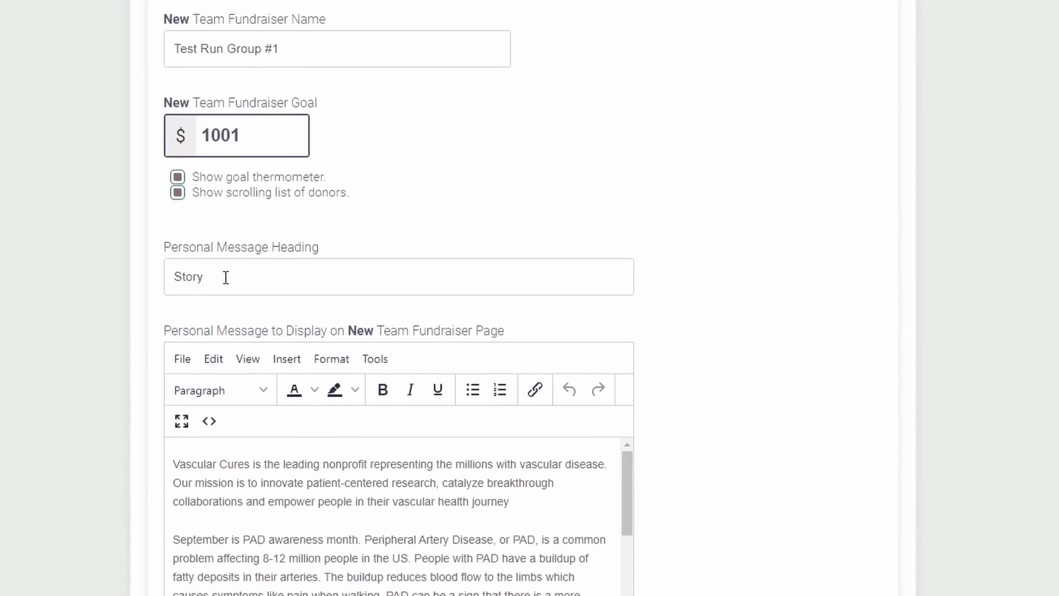
drag(226, 276, 165, 268)
text(This i)
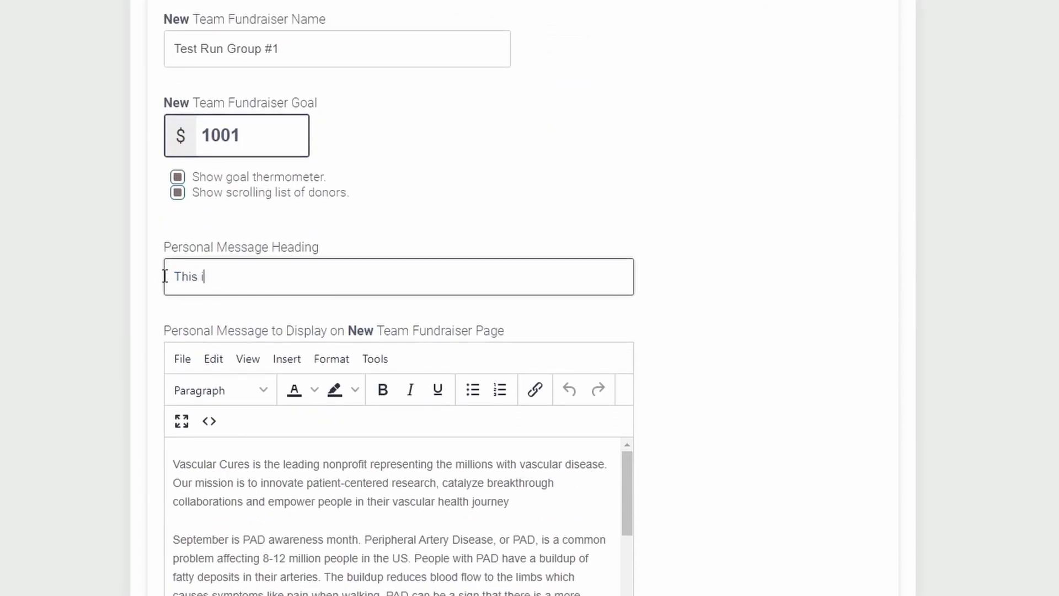
text(s a test)
click(276, 463)
scroll(394, 479, down, 3)
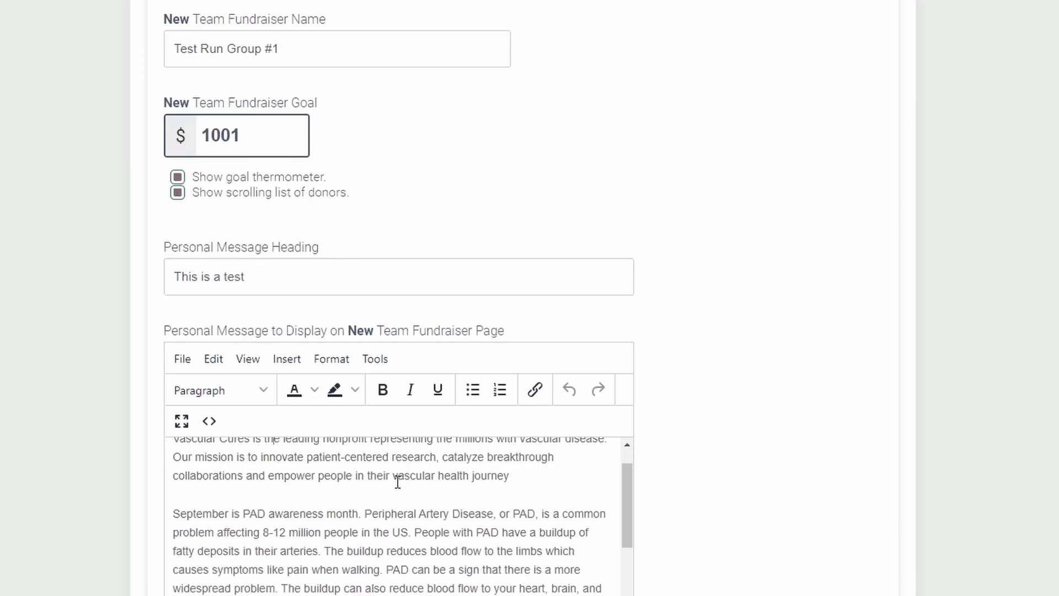
scroll(397, 482, down, 2)
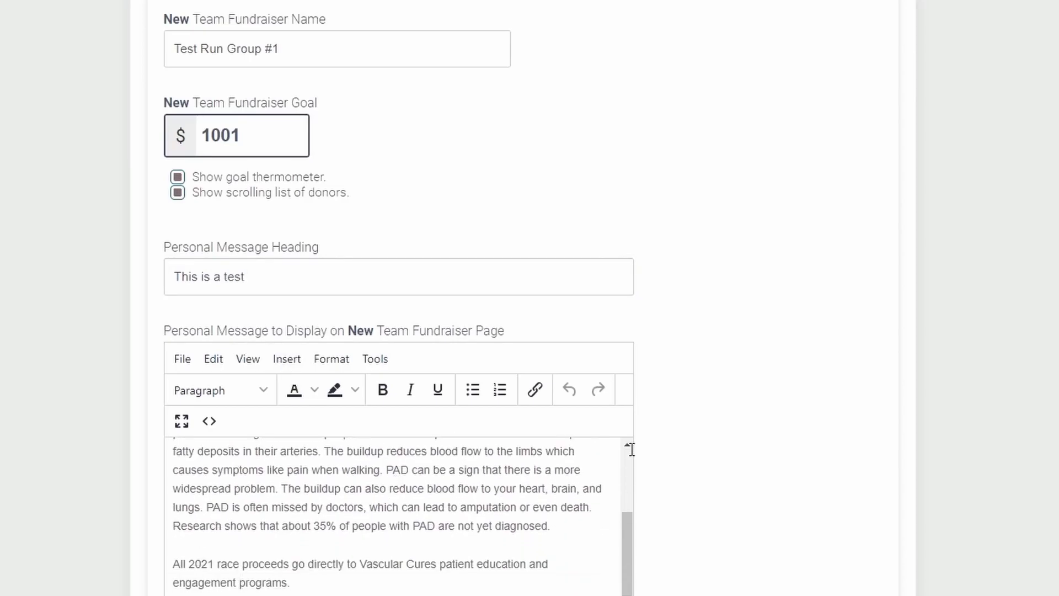
scroll(1015, 415, down, 10)
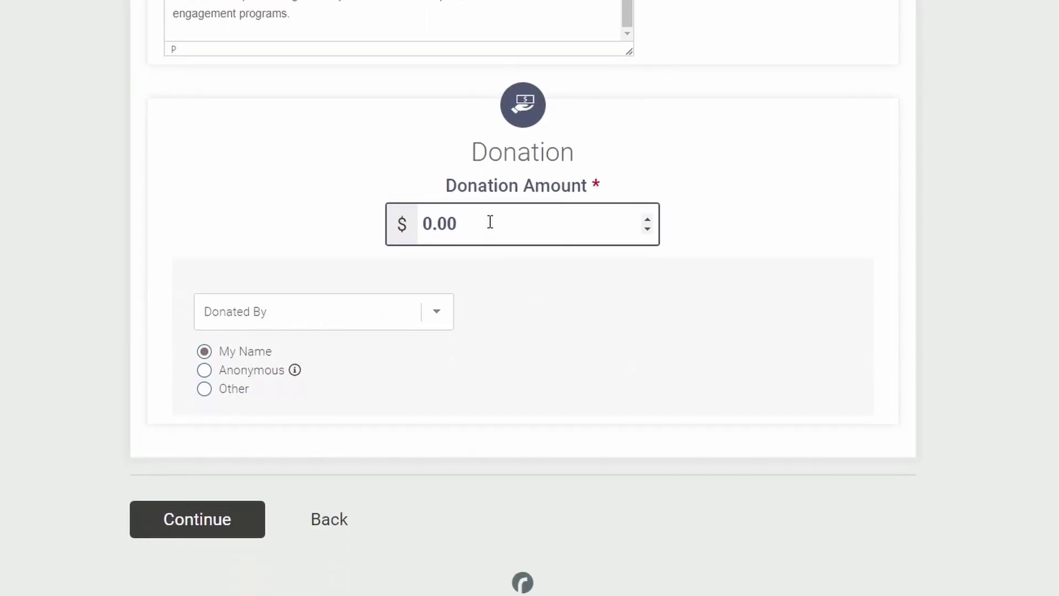
- Make an anonymous $100 donation and continue past the donation step
click(489, 222)
text(100)
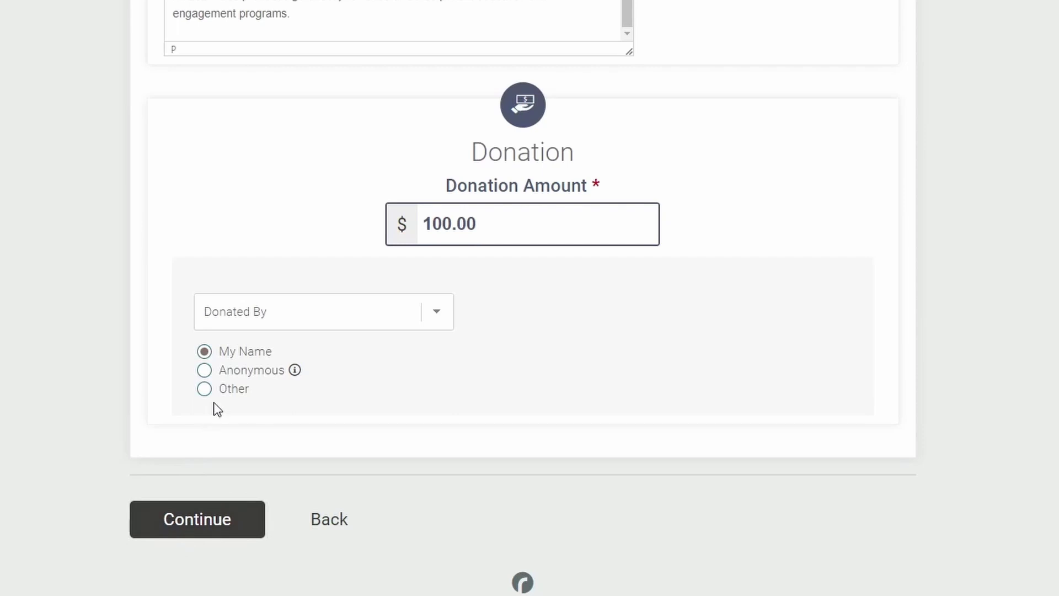
click(215, 370)
click(226, 527)
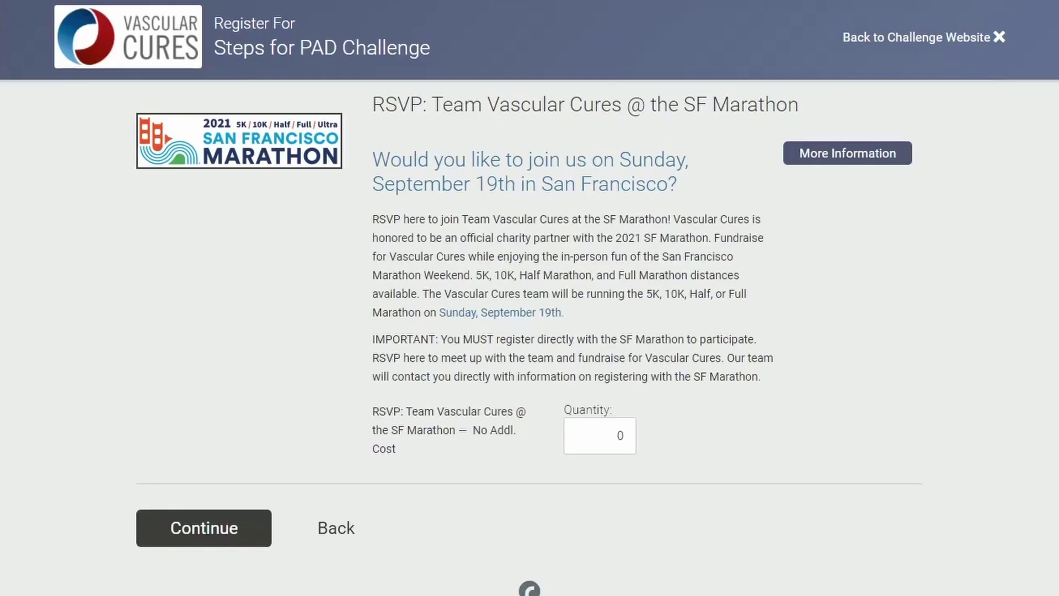
- RSVP one place for the SF Marathon and sign up for challenge e-mails
click(205, 538)
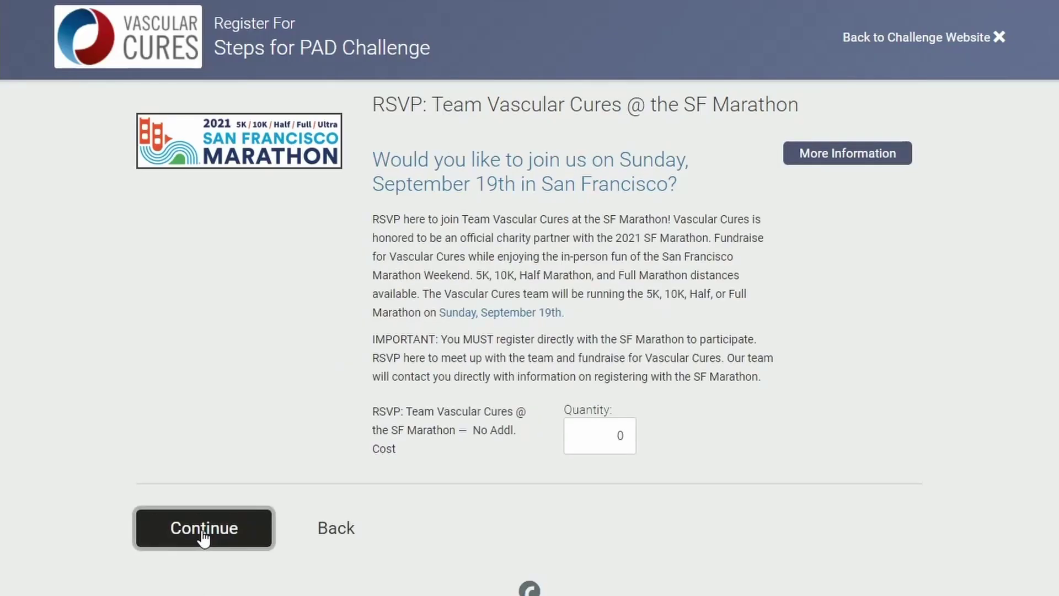
double_click(592, 438)
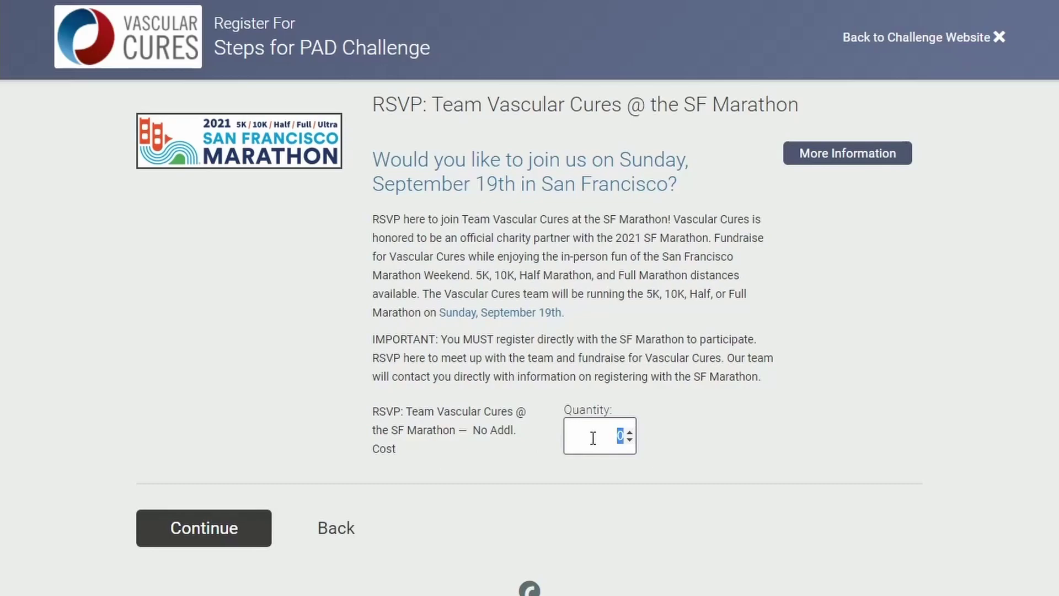
text(1)
click(236, 537)
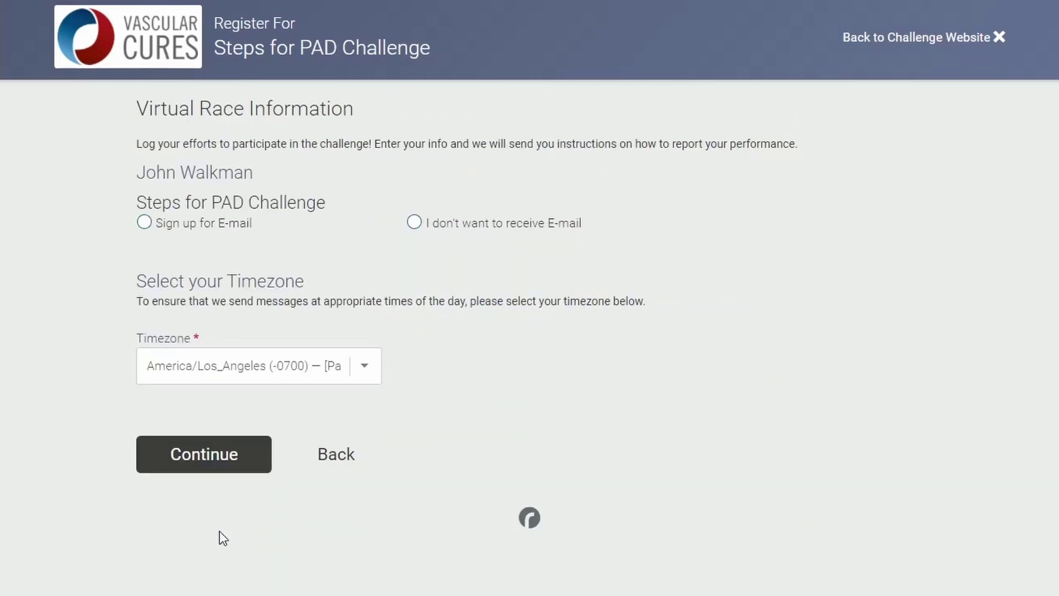
click(144, 222)
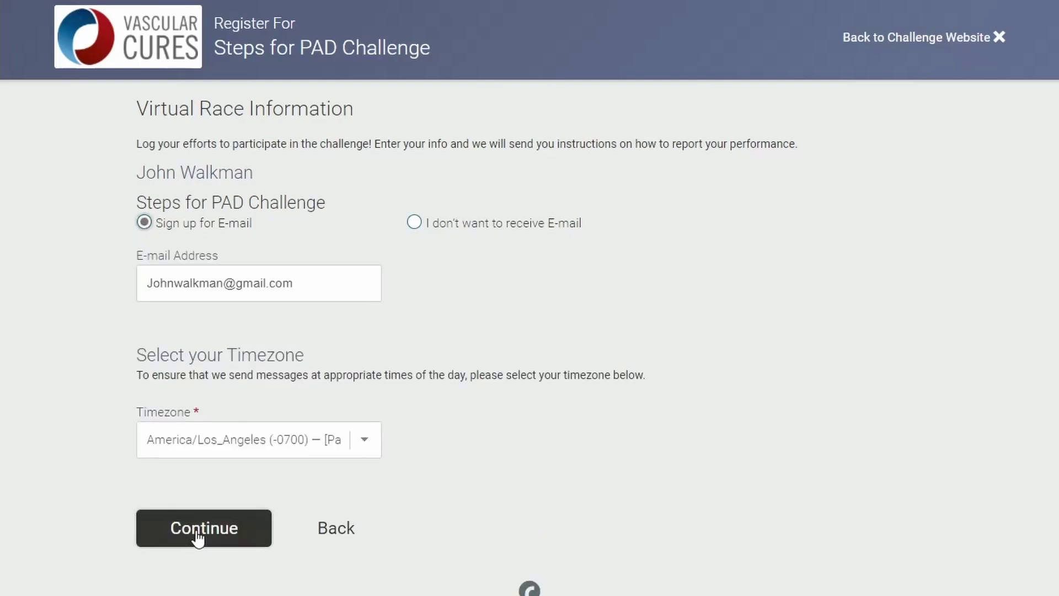
click(215, 538)
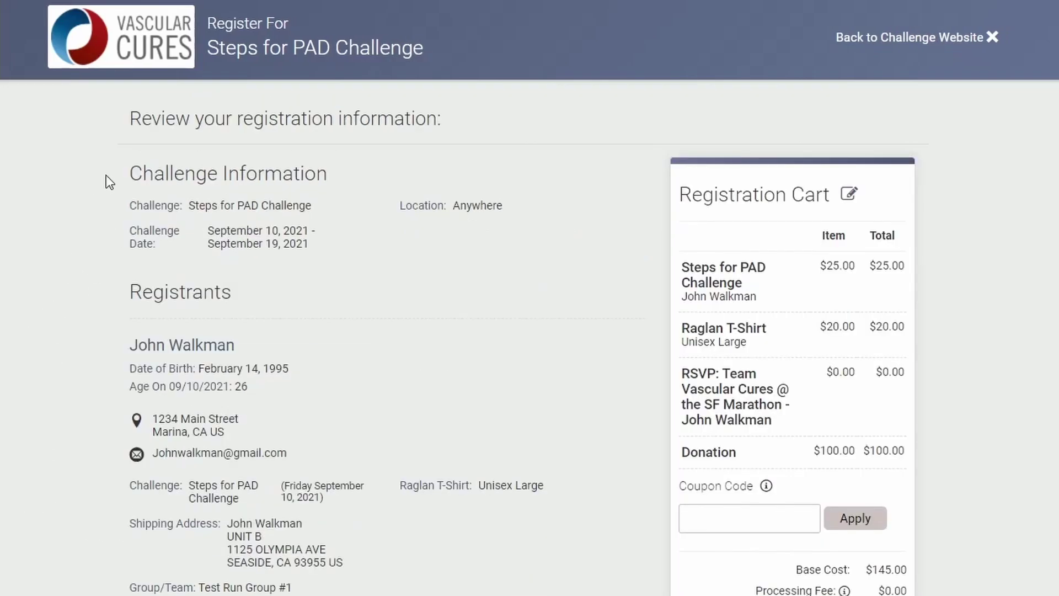
- Check the registrant details and cart, then confirm the $145.00 payment
drag(123, 201, 534, 535)
click(670, 554)
scroll(849, 441, down, 4)
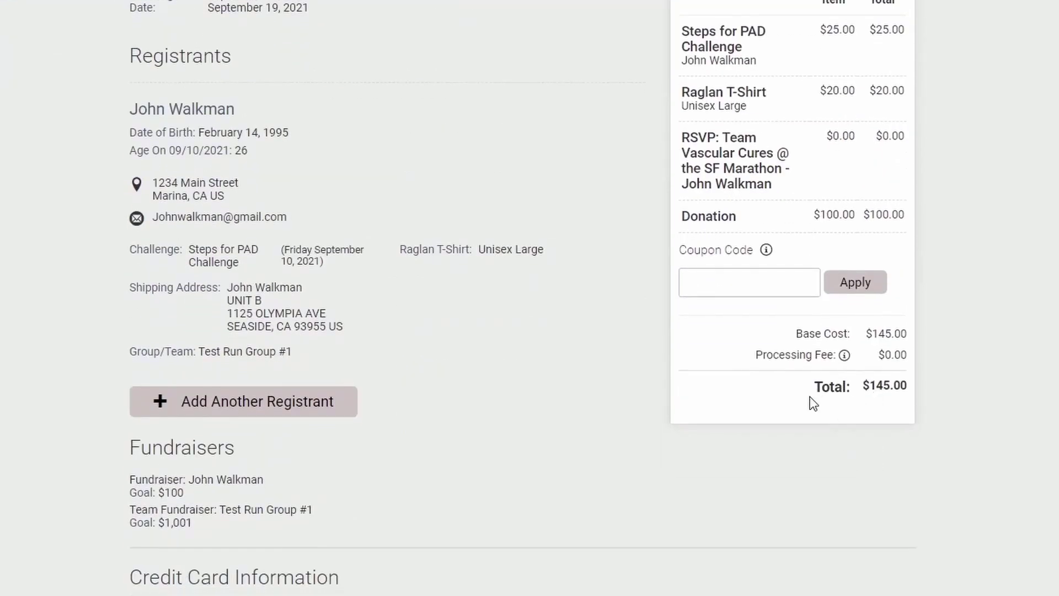
scroll(813, 403, down, 10)
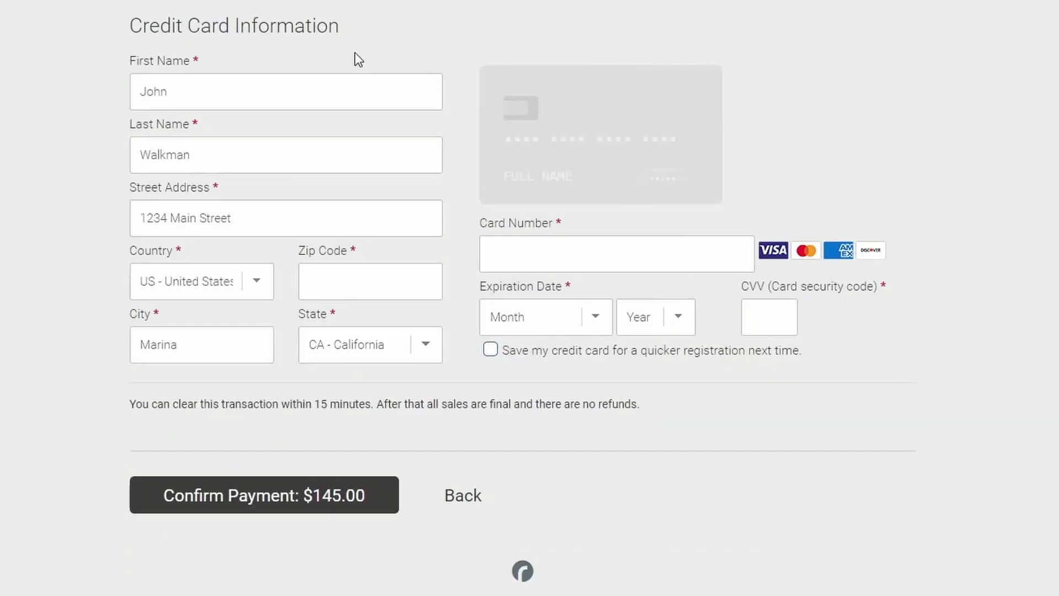
click(292, 499)
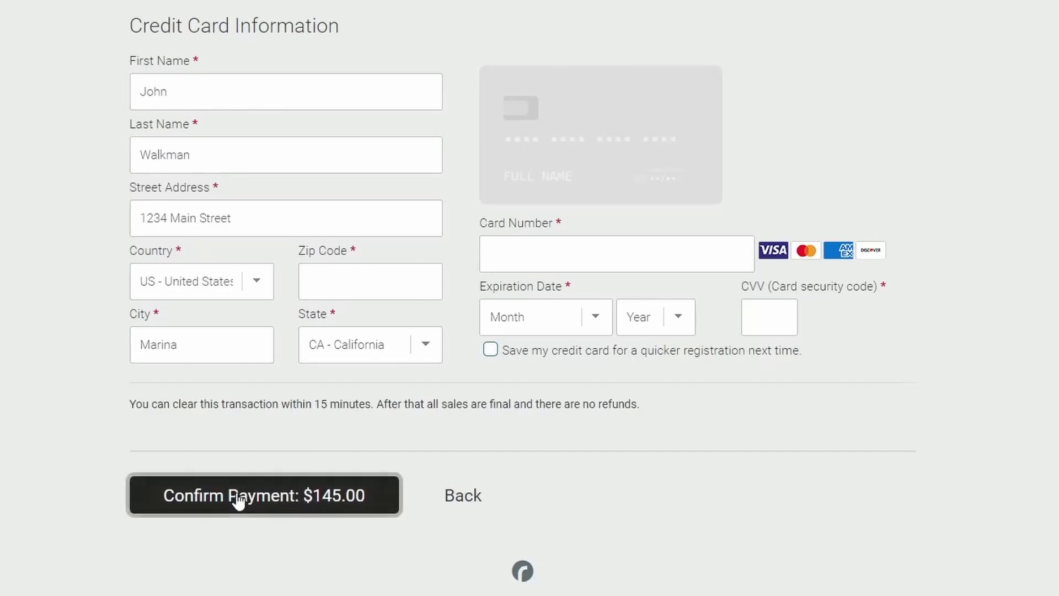